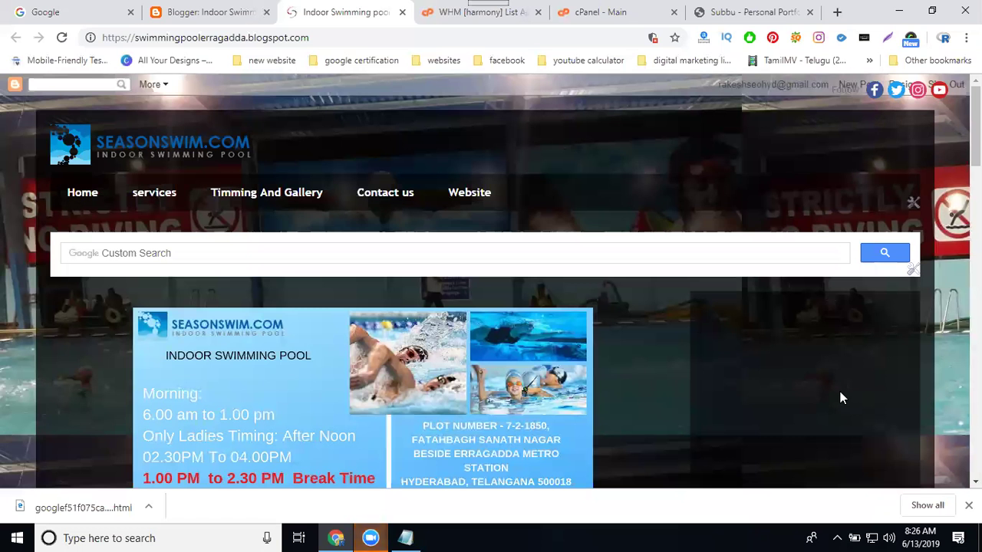
Load google.com/analytics in a new Chrome tab
click(340, 38)
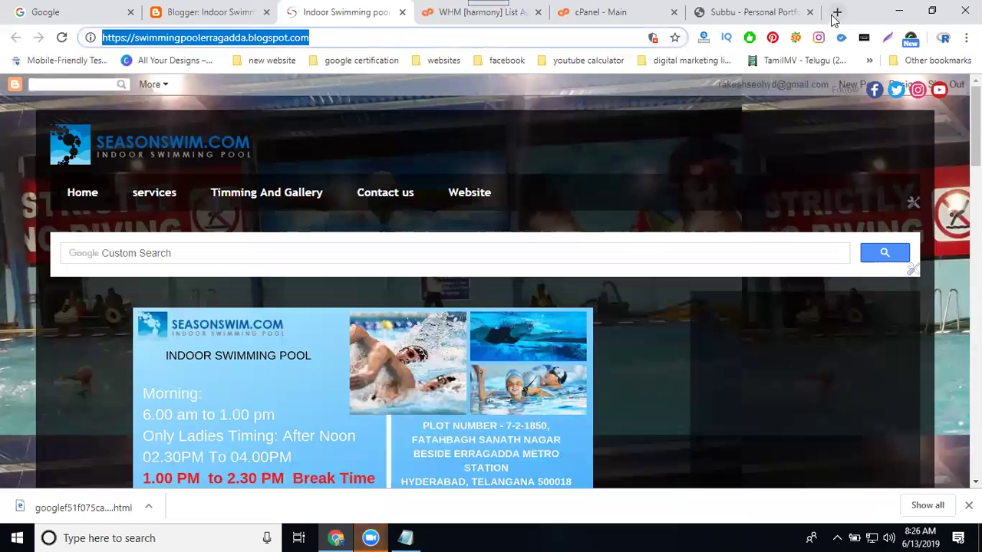
click(836, 12)
text(g)
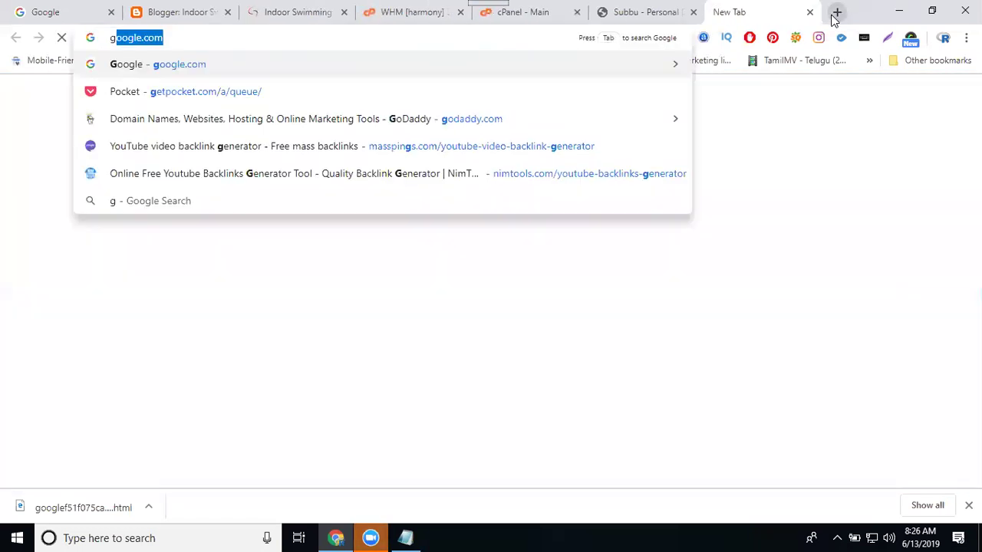
text(oogle.com/a)
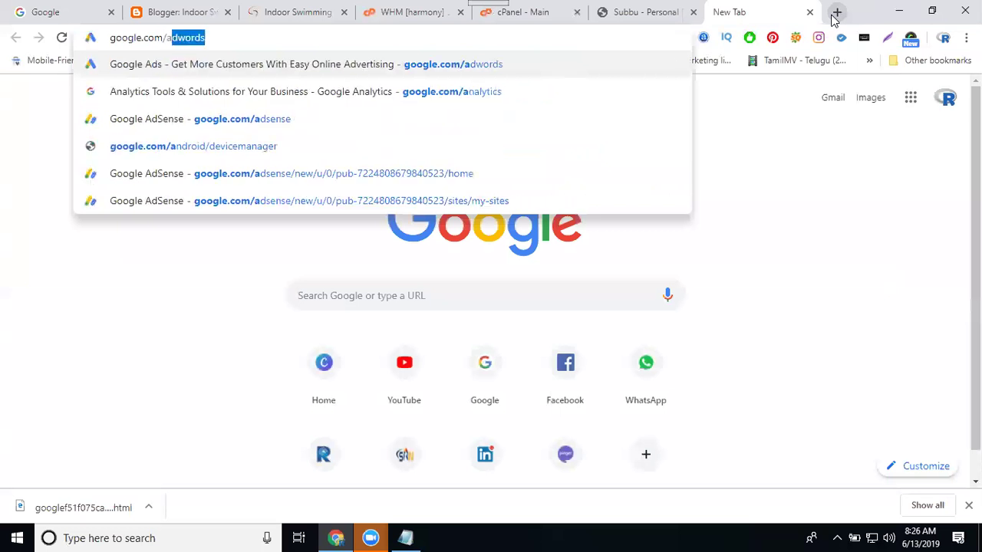
text(na)
key(Return)
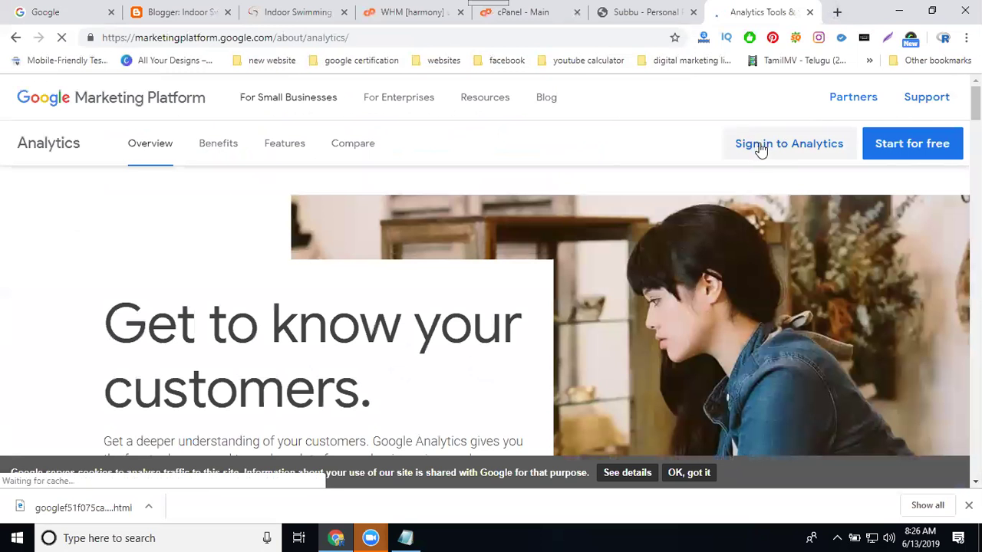
Sign in to Analytics and browse the account list without switching accounts
click(759, 146)
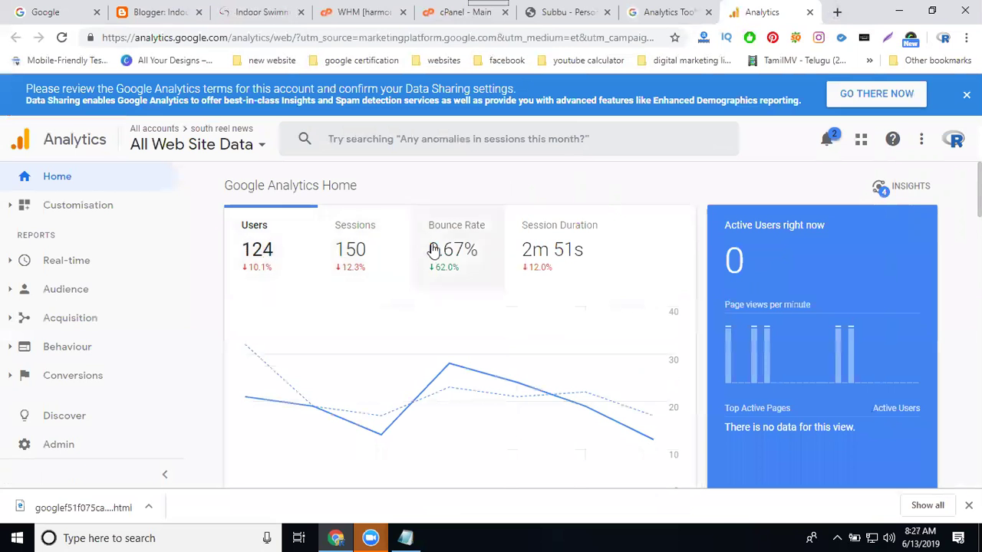
click(236, 143)
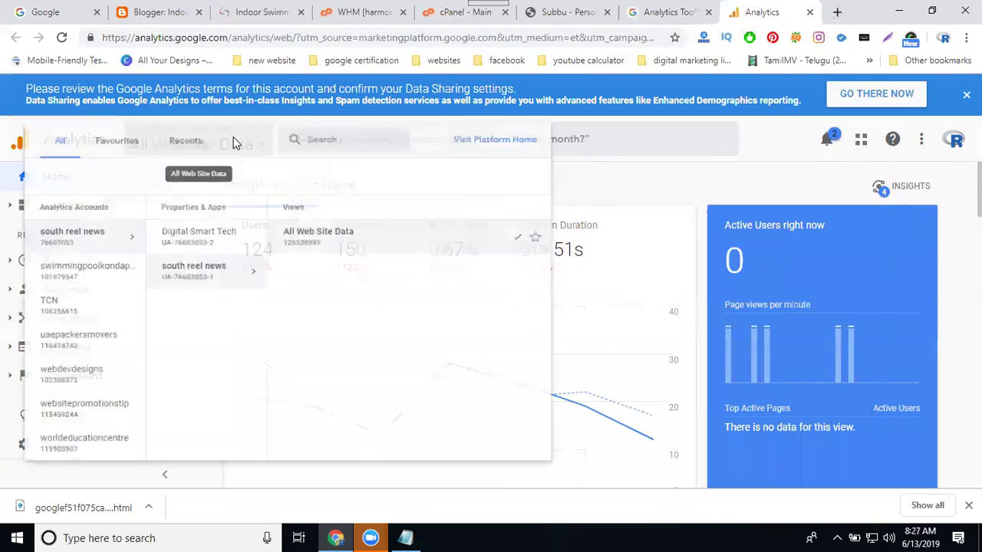
scroll(85, 253, down, 2)
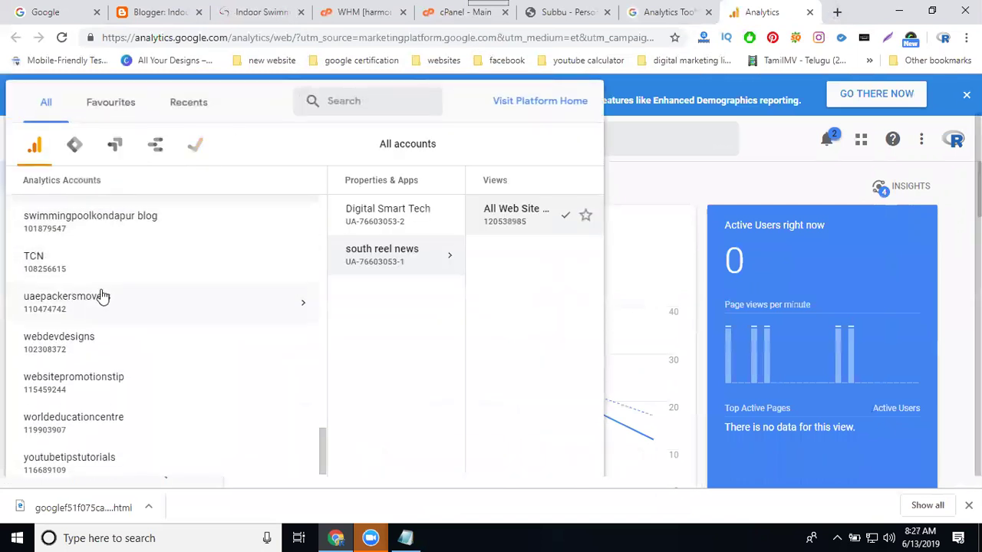
scroll(102, 297, up, 15)
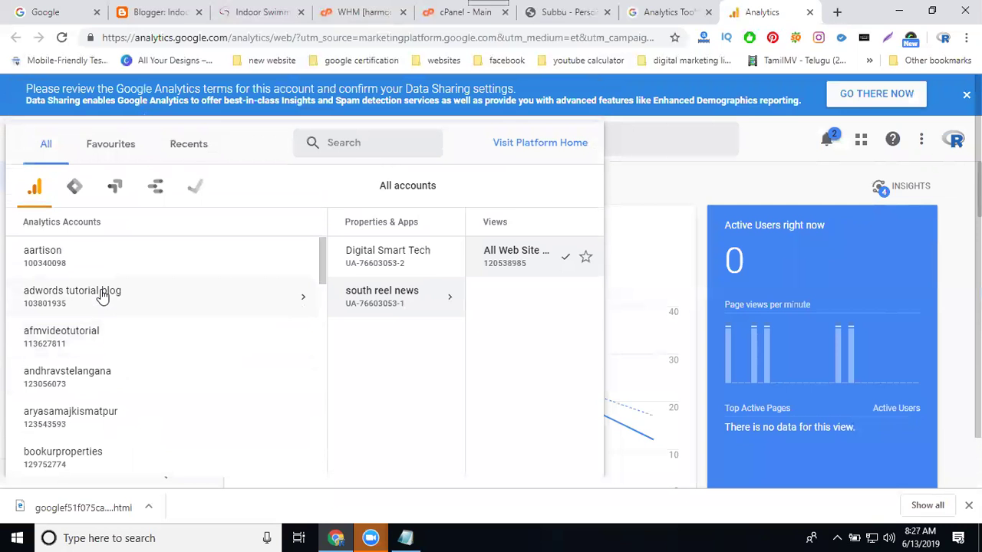
click(629, 188)
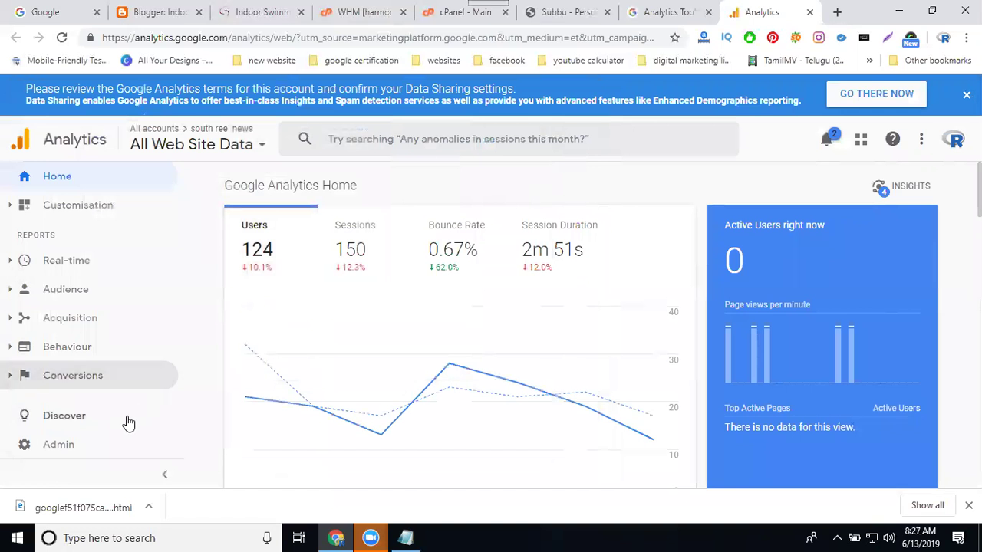
Start a new Analytics account from the Admin area's Account column
click(58, 445)
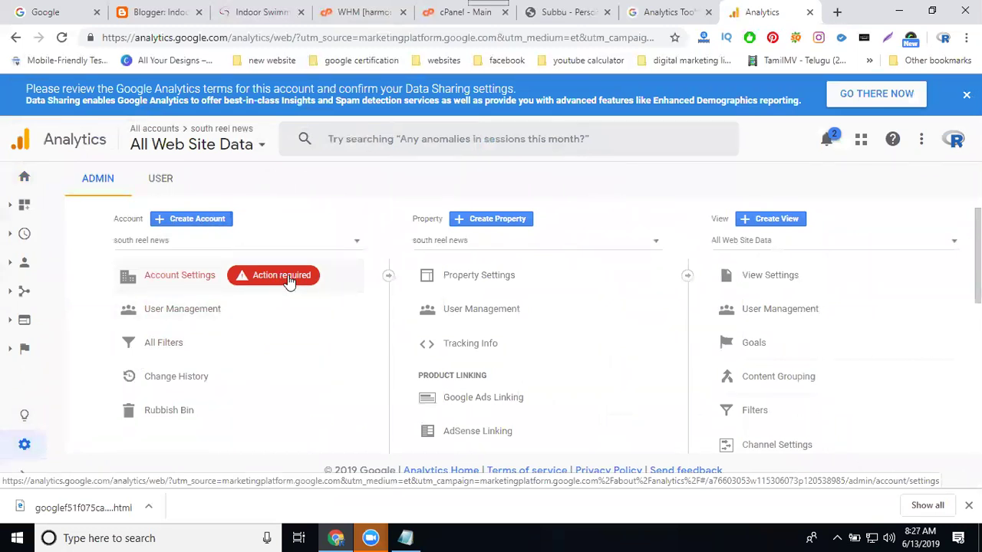
click(210, 222)
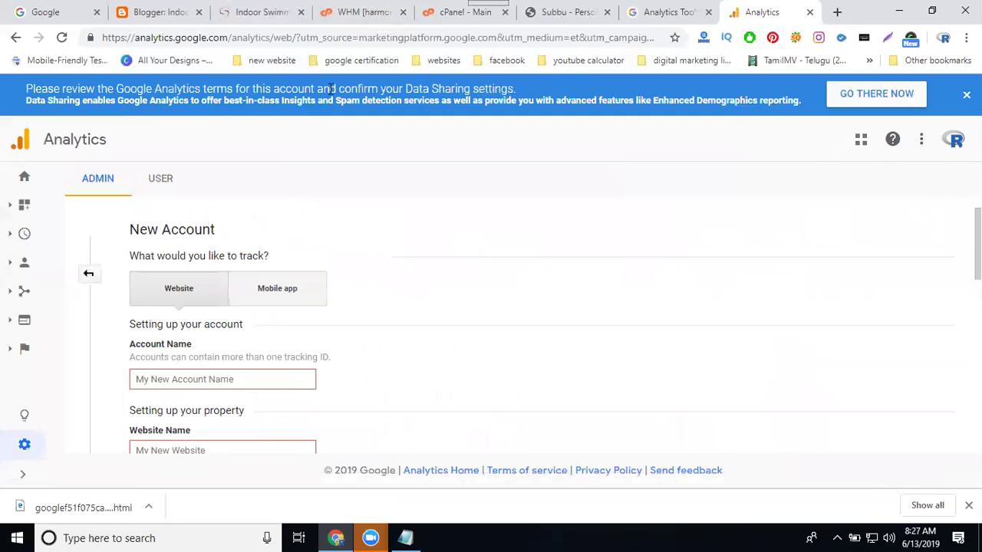
Enter swimmingpoolerragadda as Account Name and 'swimmingpoolerragadda blogger' as Website Name
click(264, 12)
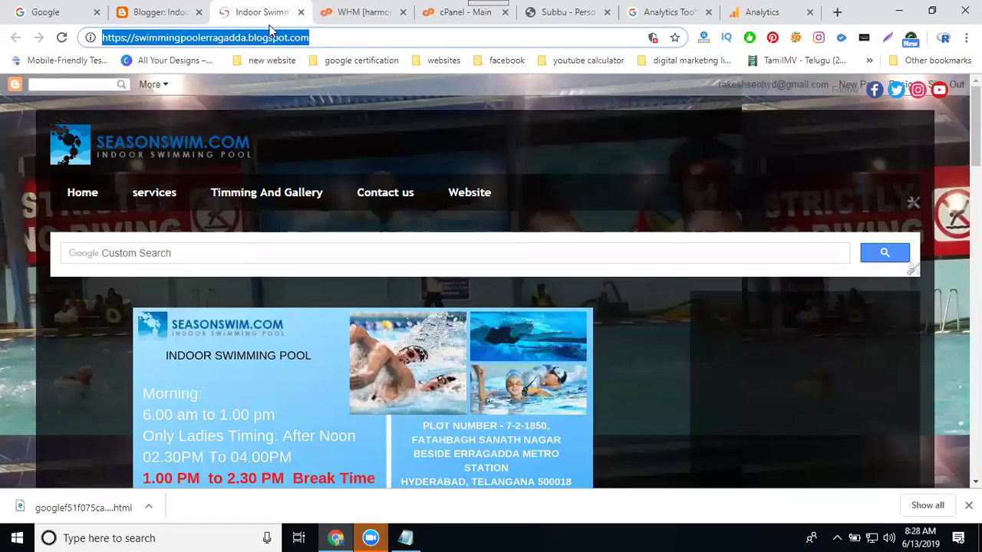
double_click(209, 38)
key(ctrl+c)
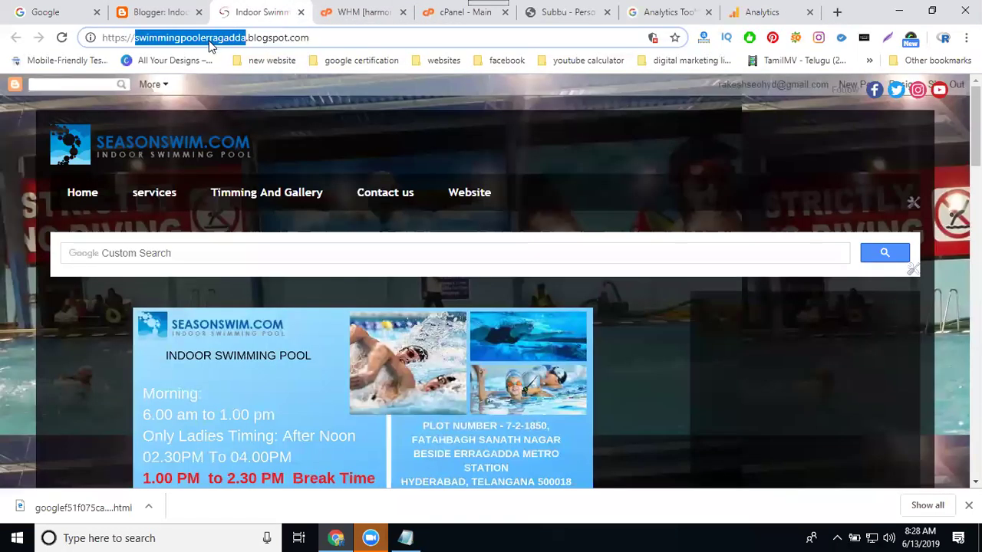
click(761, 13)
scroll(292, 257, down, 1)
click(217, 307)
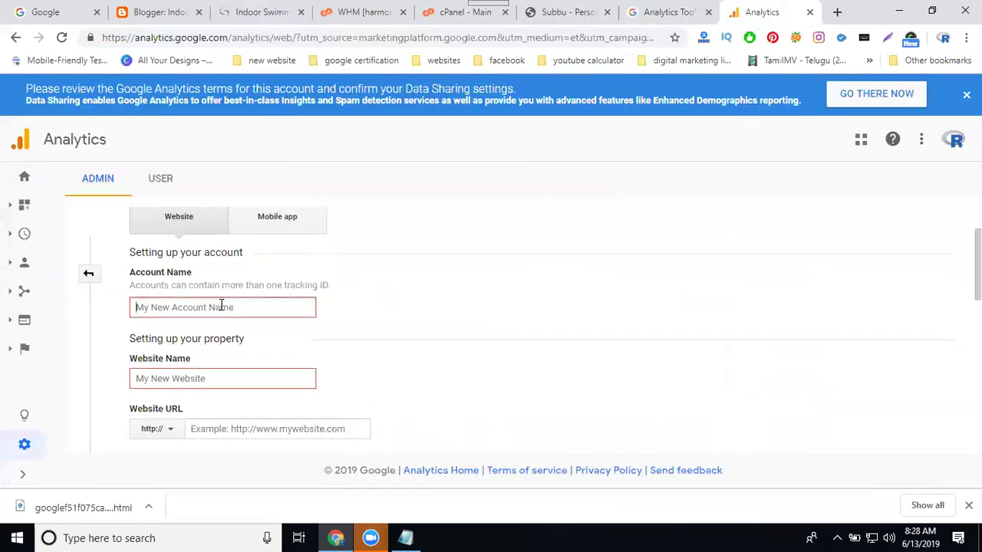
key(ctrl+v)
click(202, 380)
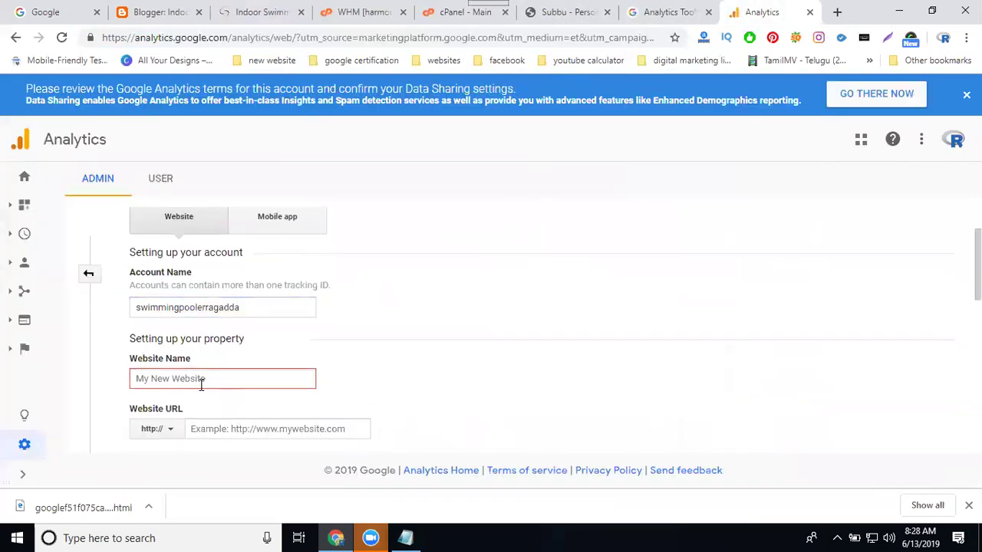
key(ctrl+v)
text(blogger)
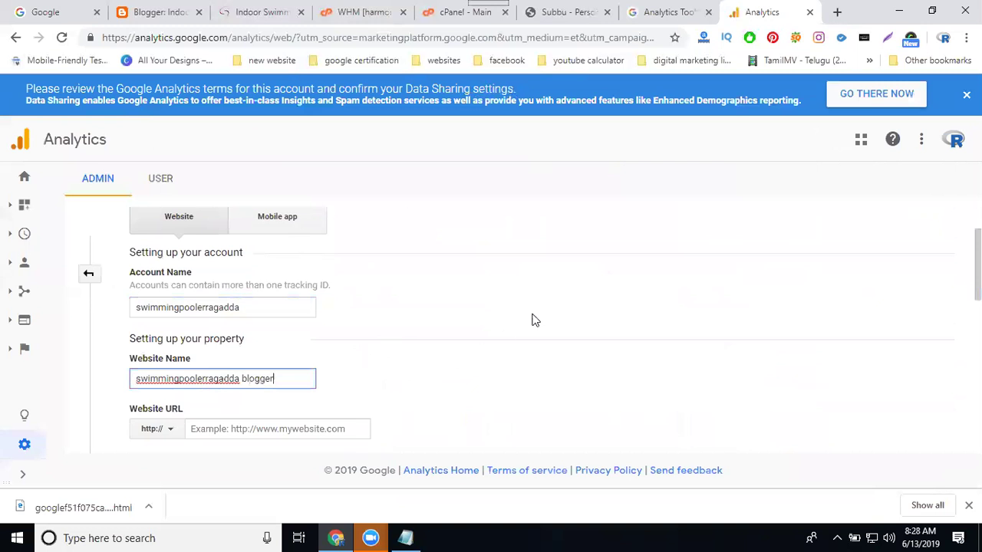
scroll(532, 320, down, 3)
scroll(216, 294, up, 1)
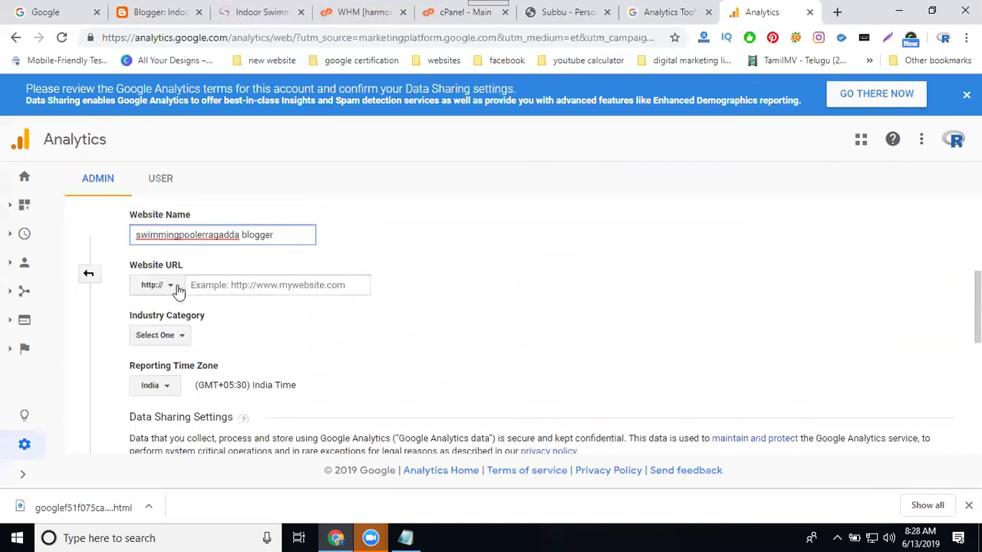
click(173, 290)
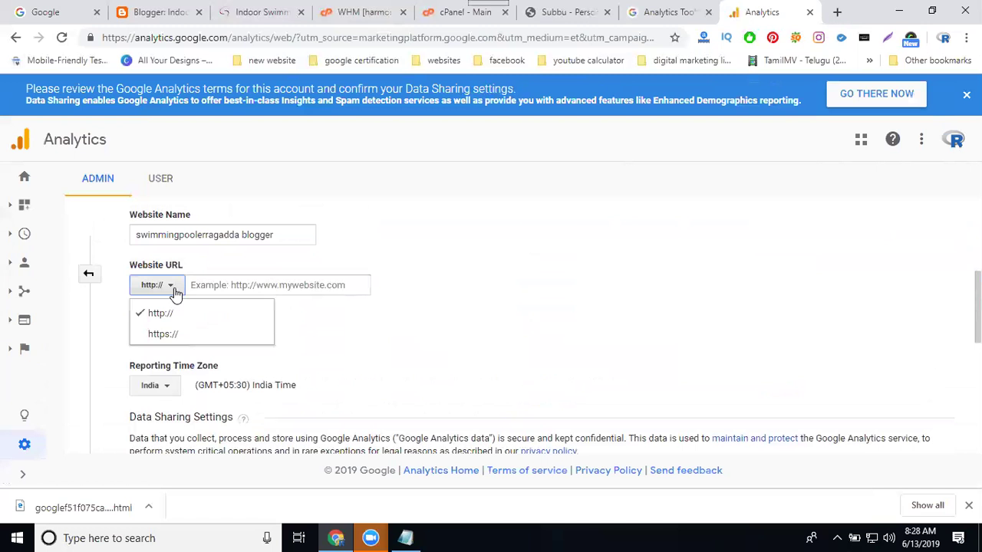
click(163, 334)
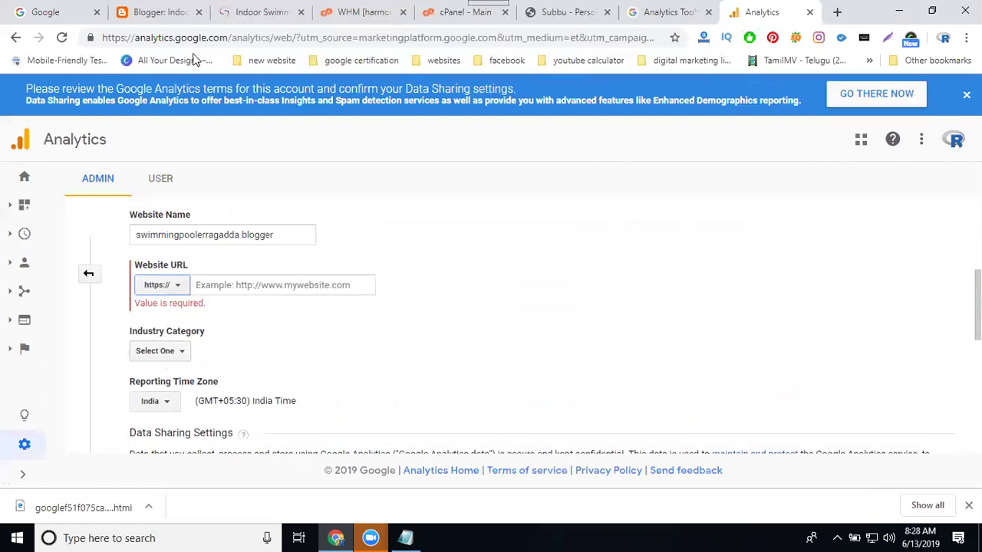
click(247, 12)
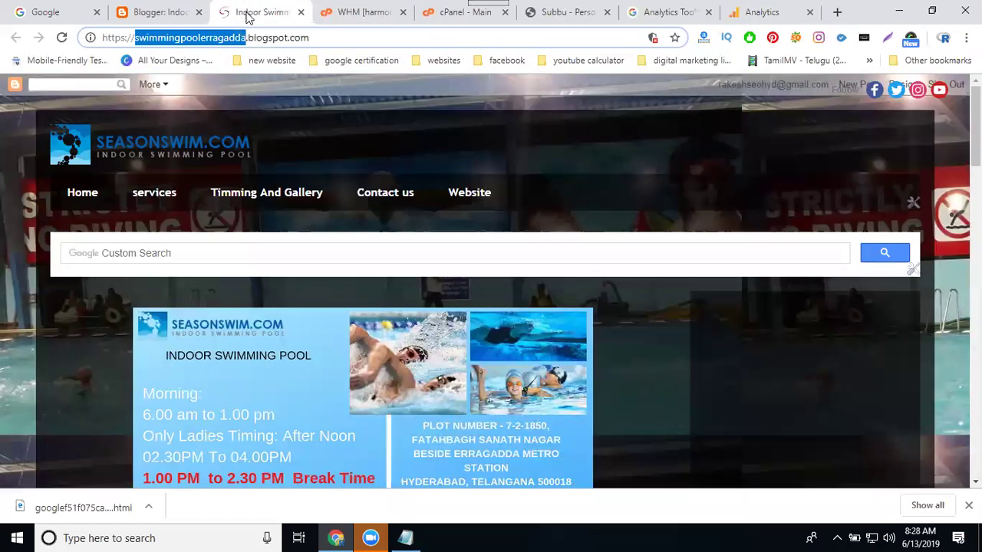
mouse_move(122, 37)
mouse_down()
mouse_move(92, 36)
mouse_move(125, 37)
mouse_up()
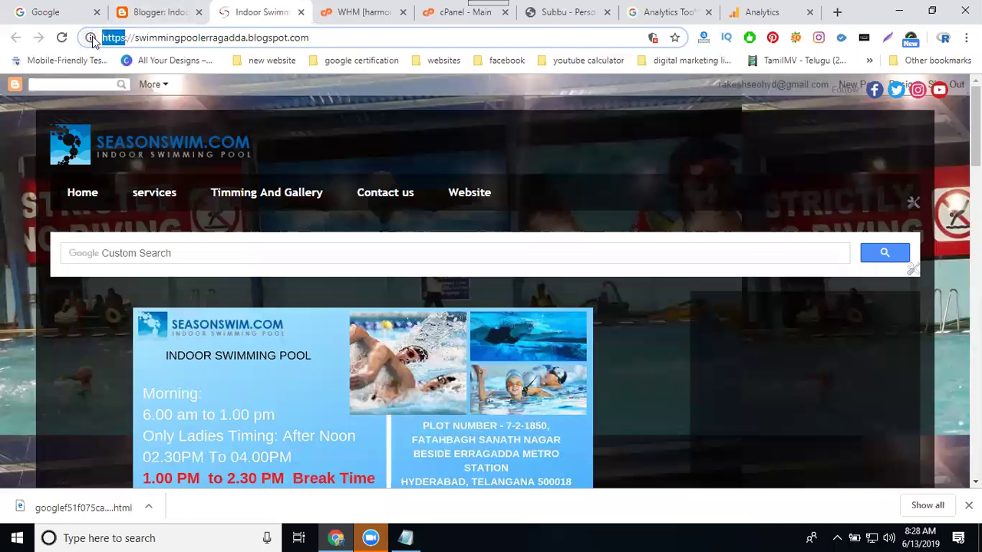
drag(320, 36, 133, 37)
key(ctrl+c)
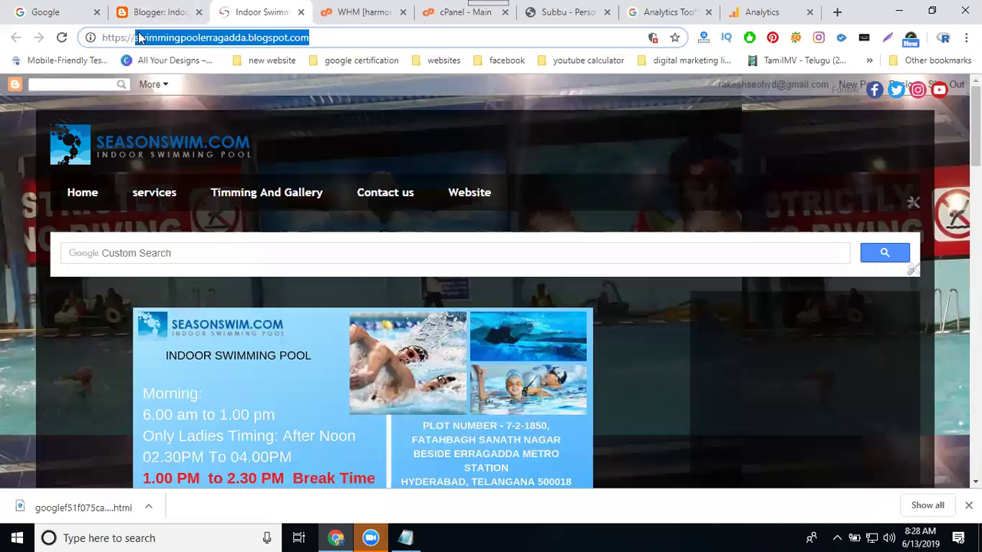
click(151, 10)
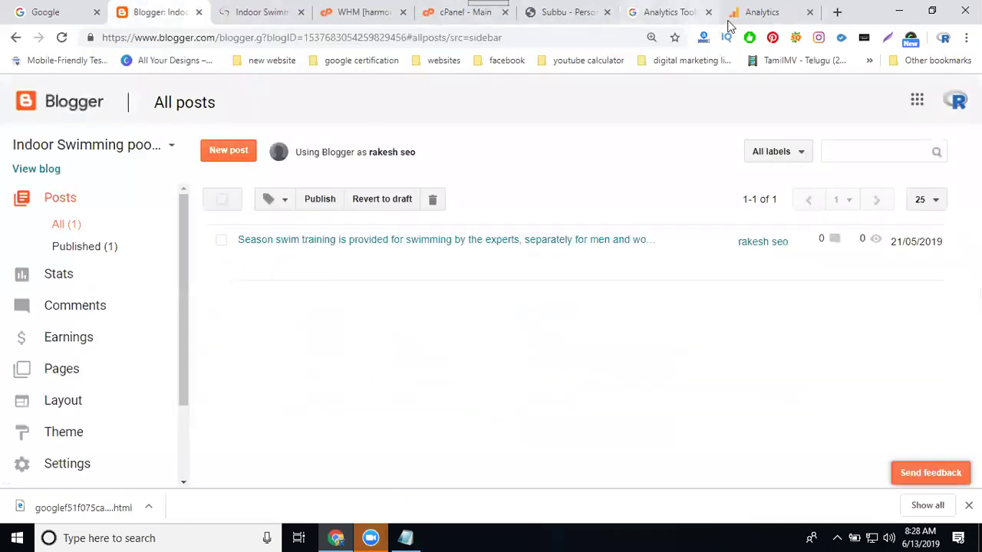
click(758, 13)
click(288, 278)
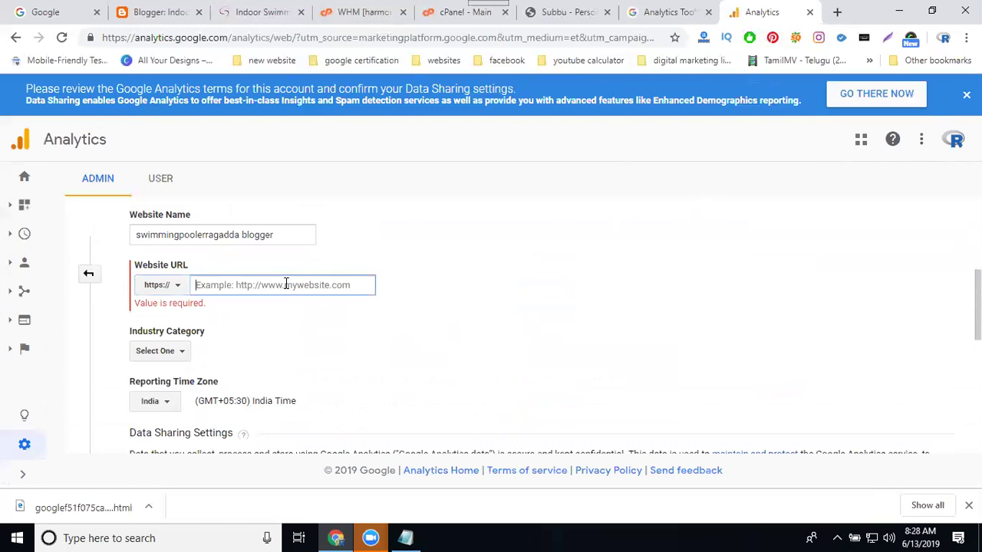
key(ctrl+v)
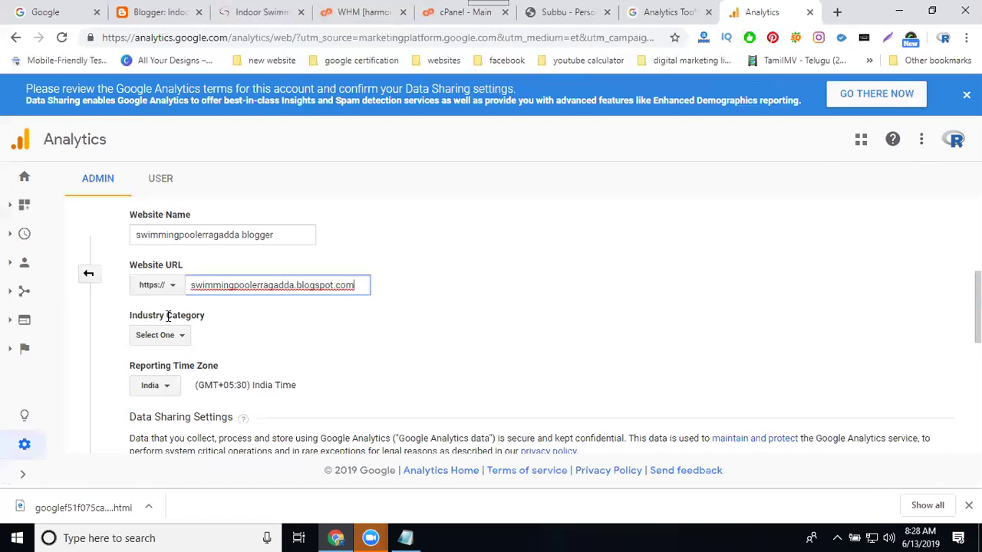
Pick Beauty and Fitness from the Industry Category list
click(157, 337)
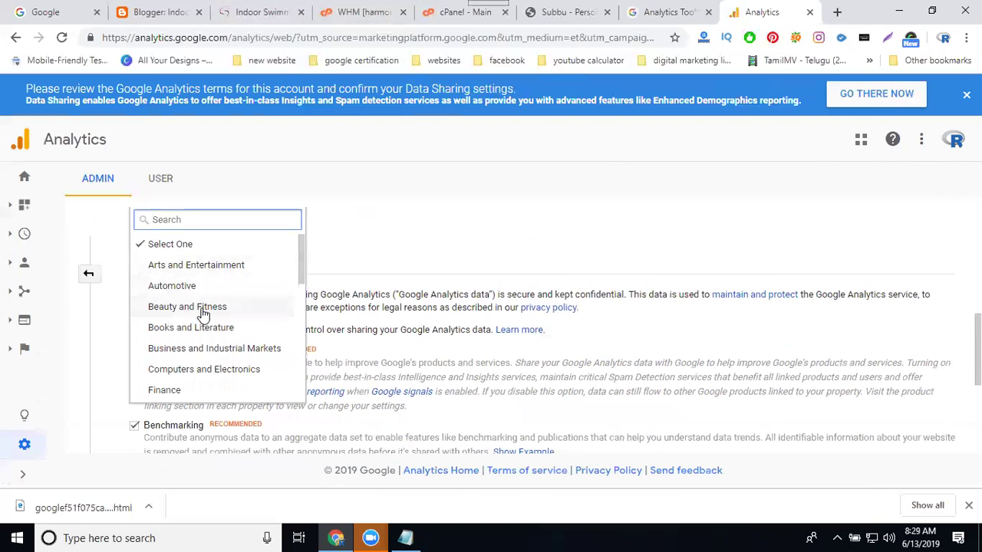
scroll(203, 314, down, 1)
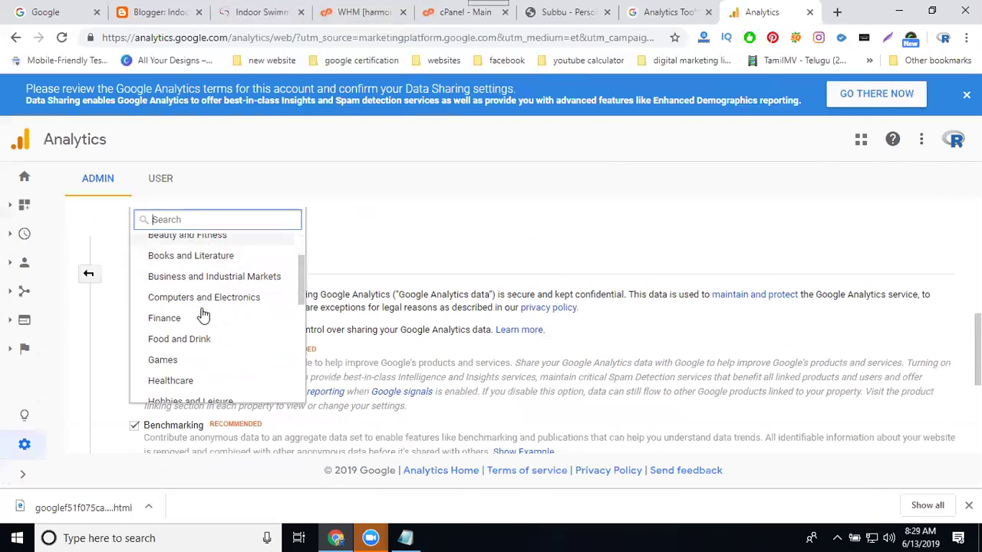
scroll(203, 314, down, 1)
scroll(203, 314, down, 1)
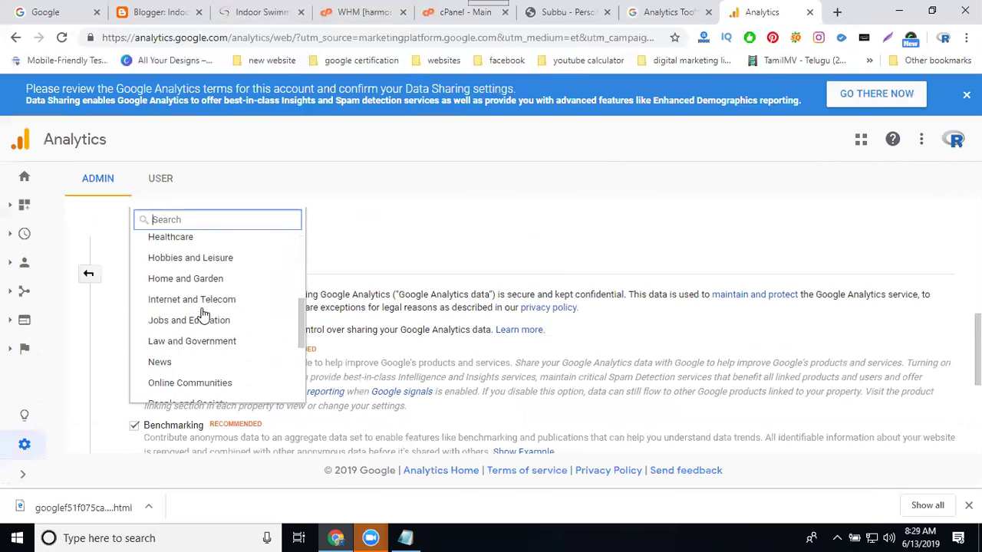
scroll(203, 314, down, 3)
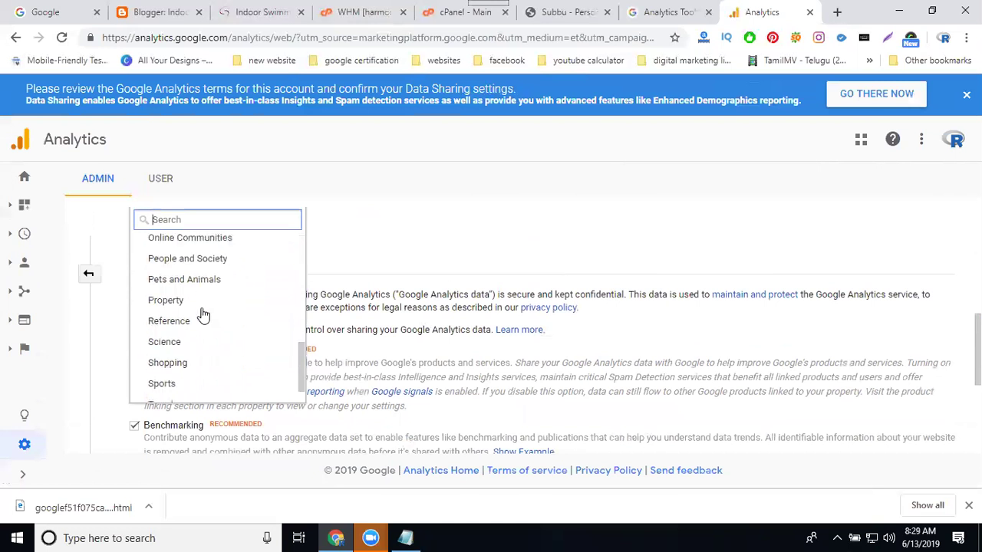
scroll(203, 315, down, 1)
scroll(202, 314, up, 4)
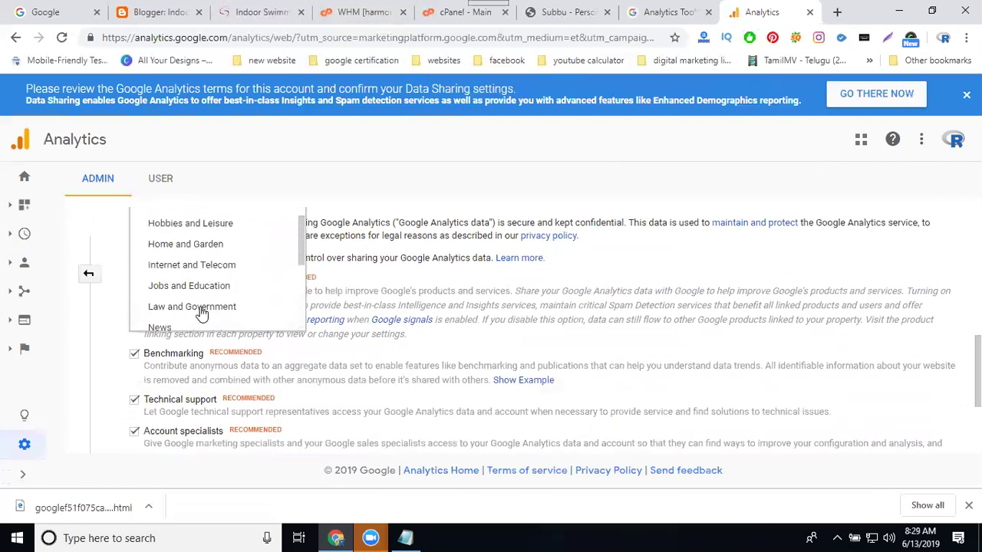
scroll(201, 314, up, 1)
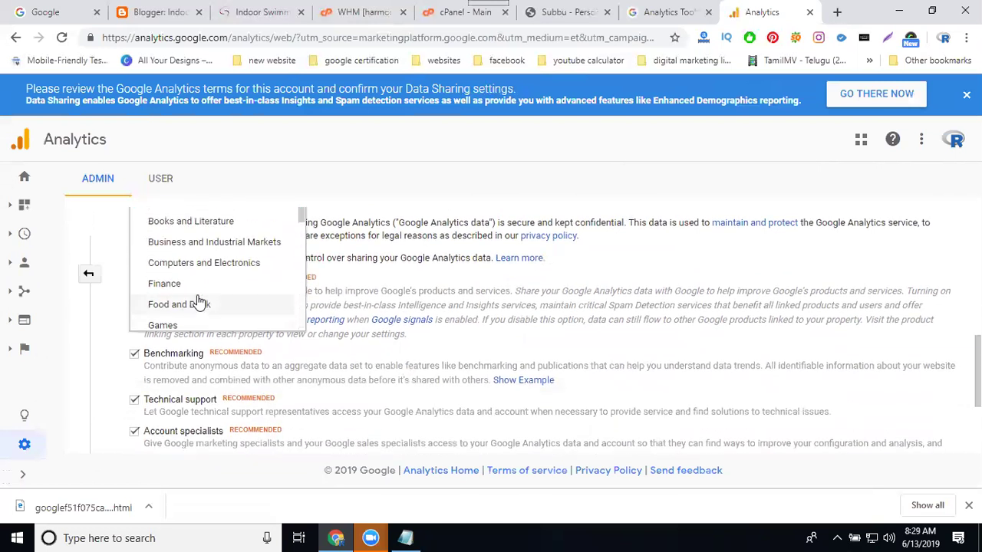
scroll(200, 305, up, 1)
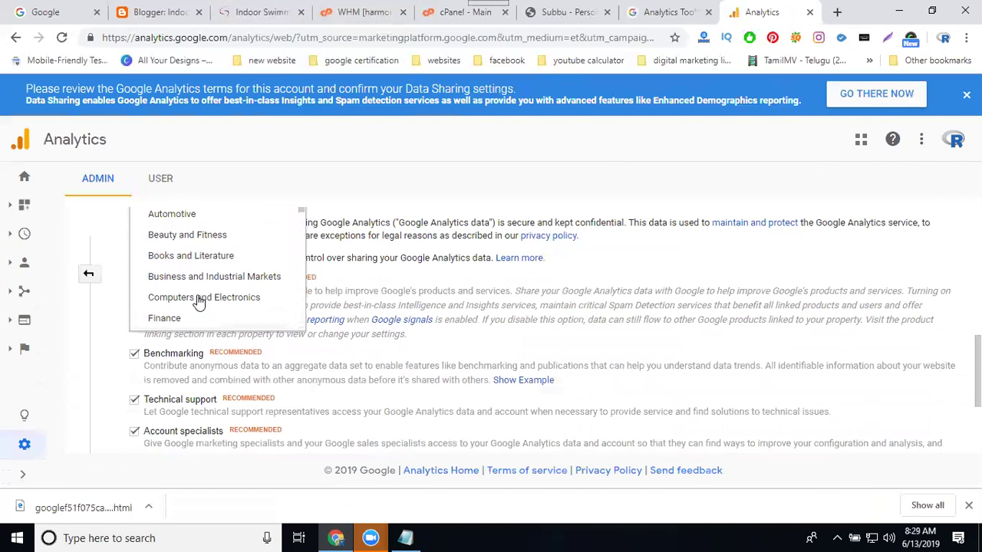
click(194, 237)
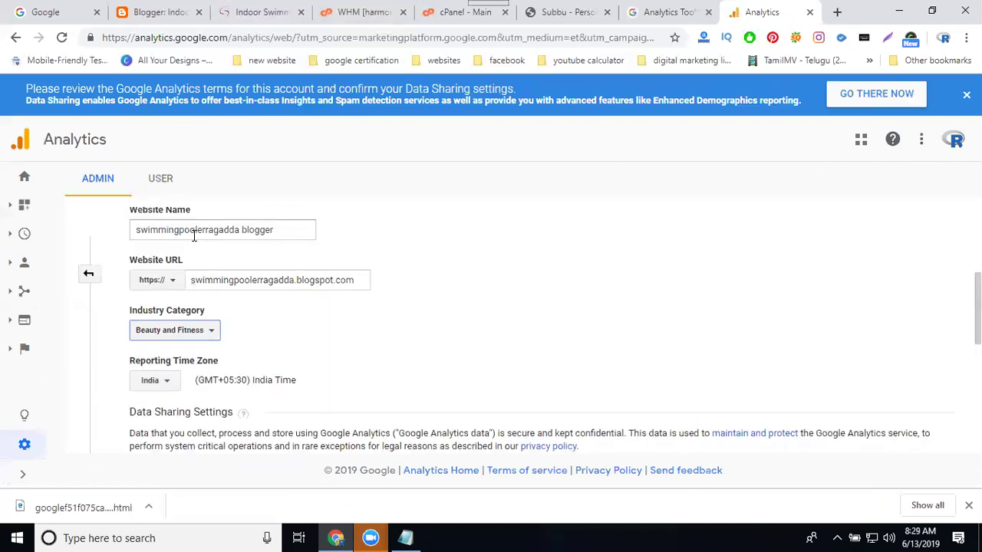
scroll(292, 347, down, 1)
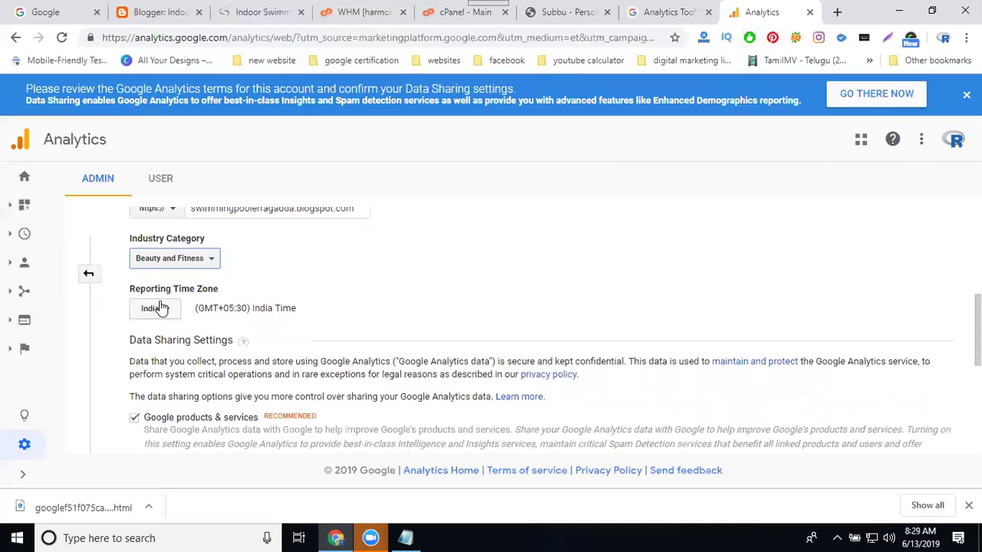
scroll(299, 268, down, 2)
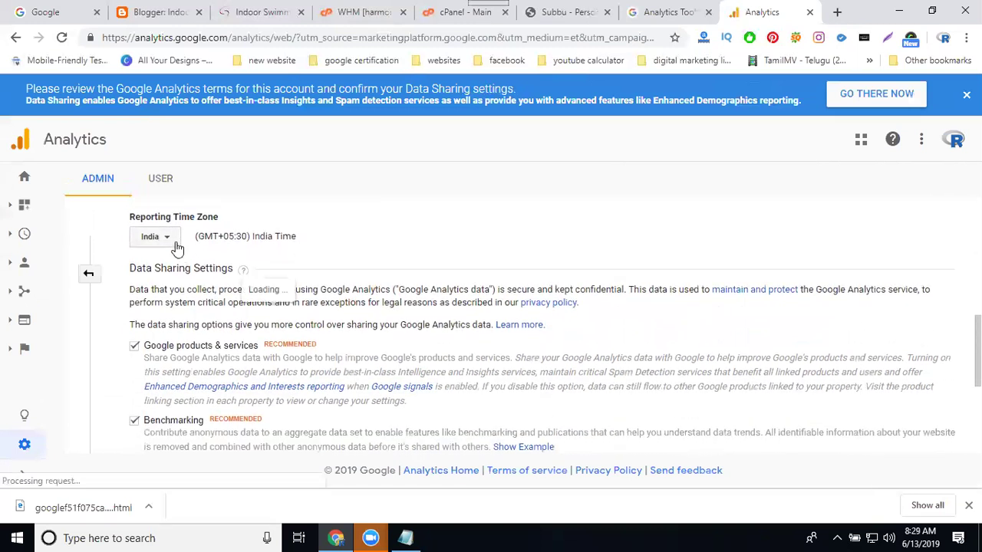
scroll(247, 338, down, 3)
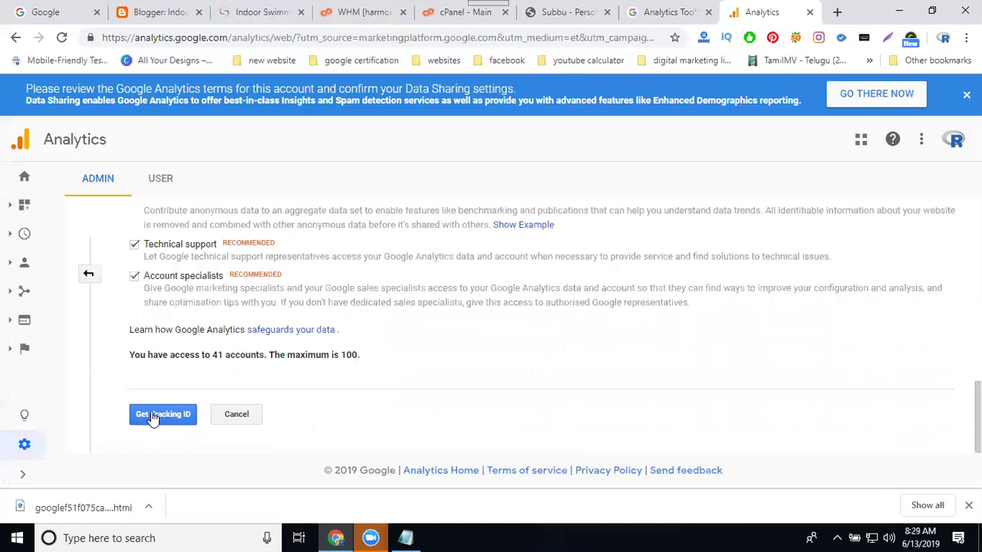
scroll(179, 381, up, 1)
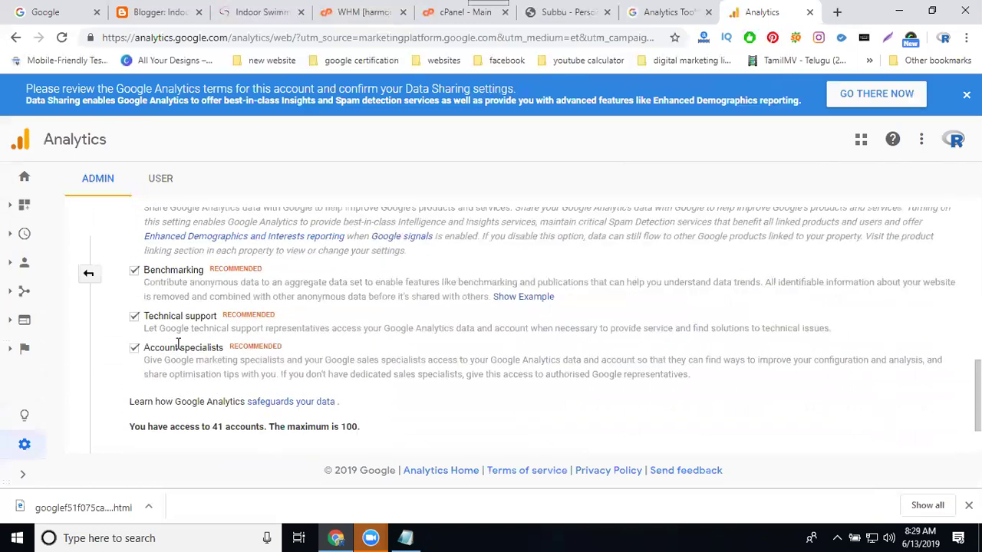
scroll(178, 341, up, 1)
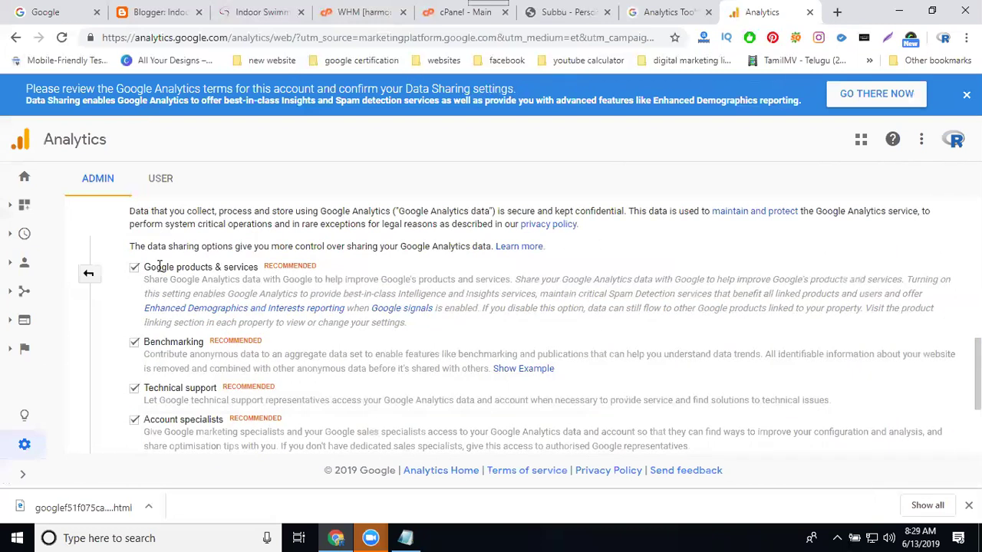
scroll(143, 444, down, 2)
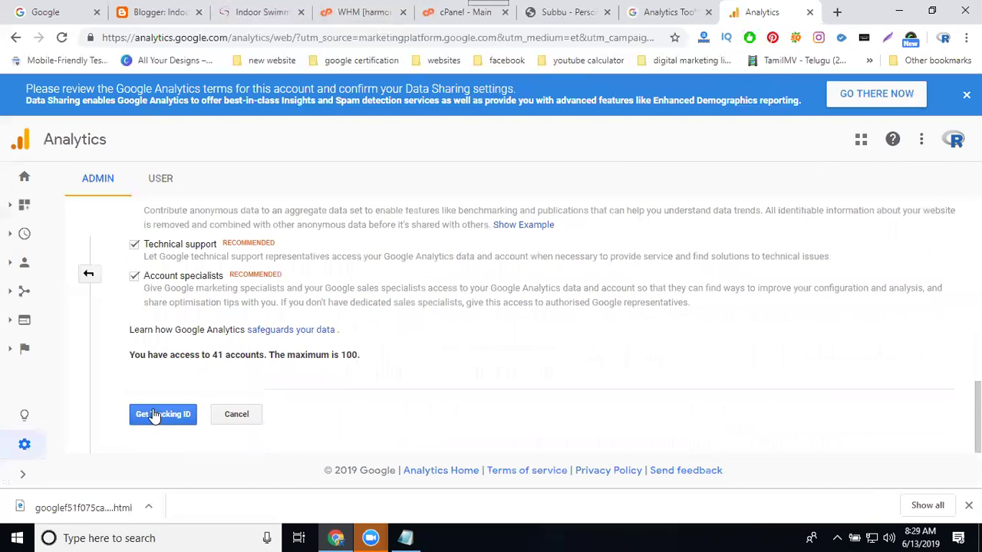
Request a tracking ID, accepting both the Data Processing and measurement data protection terms
click(153, 415)
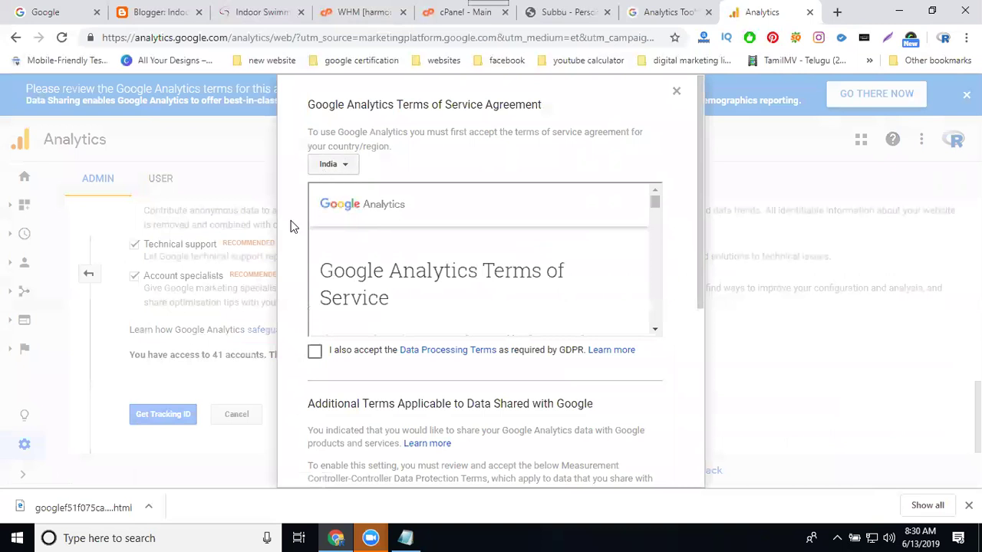
scroll(296, 238, down, 2)
click(314, 206)
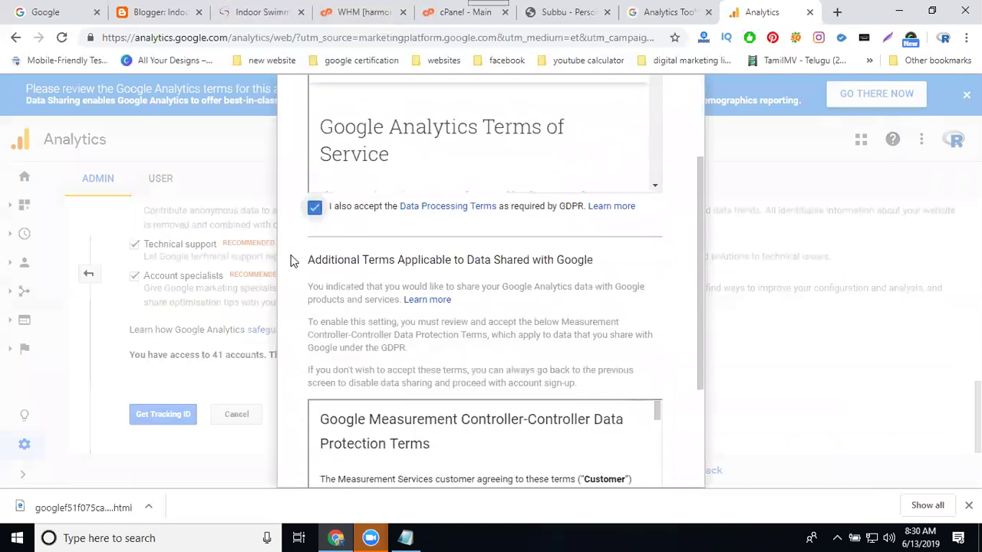
scroll(290, 261, down, 2)
click(315, 400)
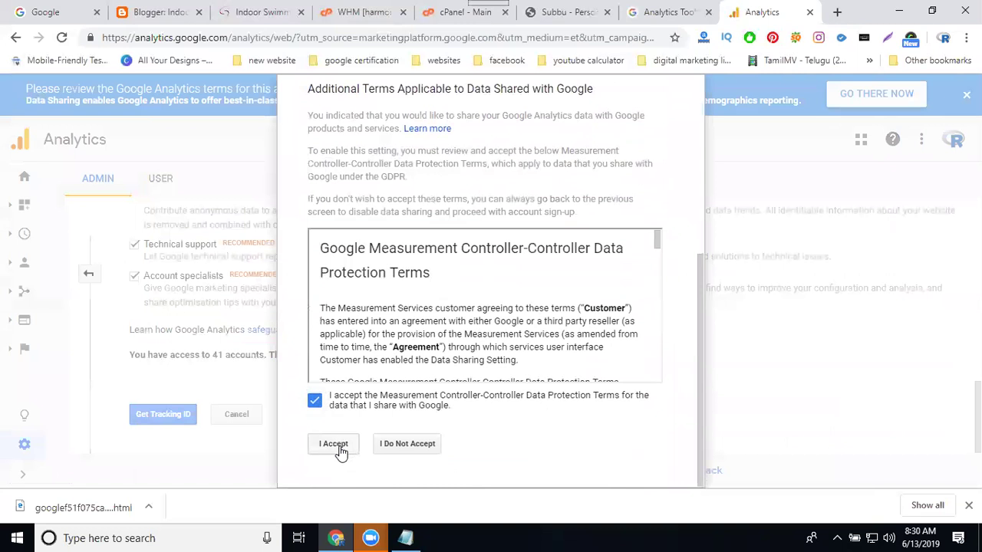
click(334, 445)
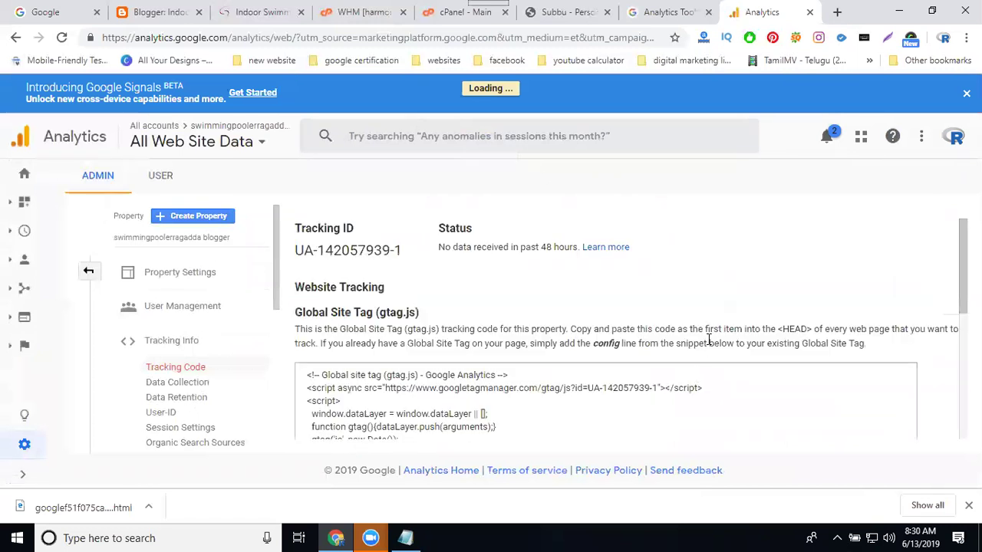
Copy the full gtag.js Global Site Tag snippet and go back to the Blogger posts tab
scroll(708, 339, down, 1)
scroll(708, 339, down, 1)
click(469, 282)
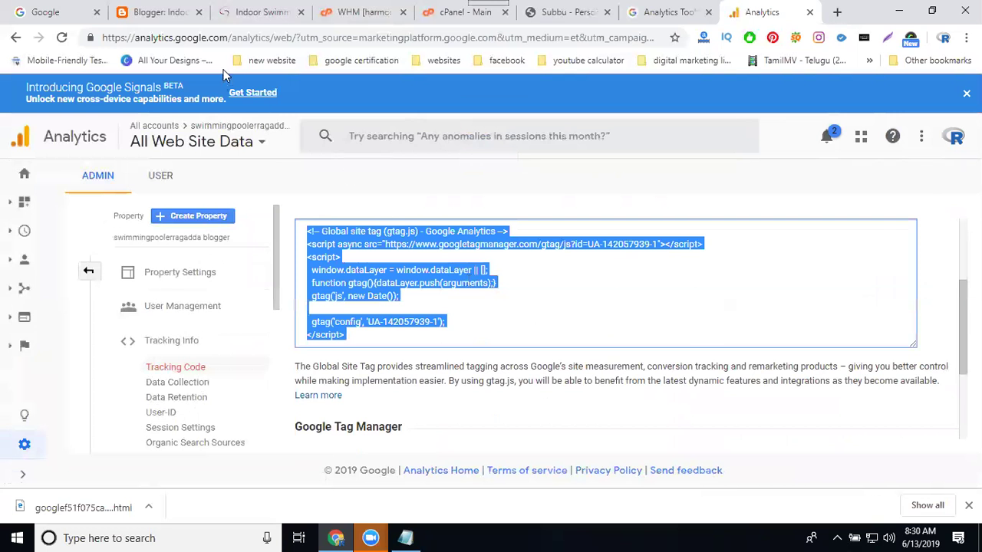
click(129, 13)
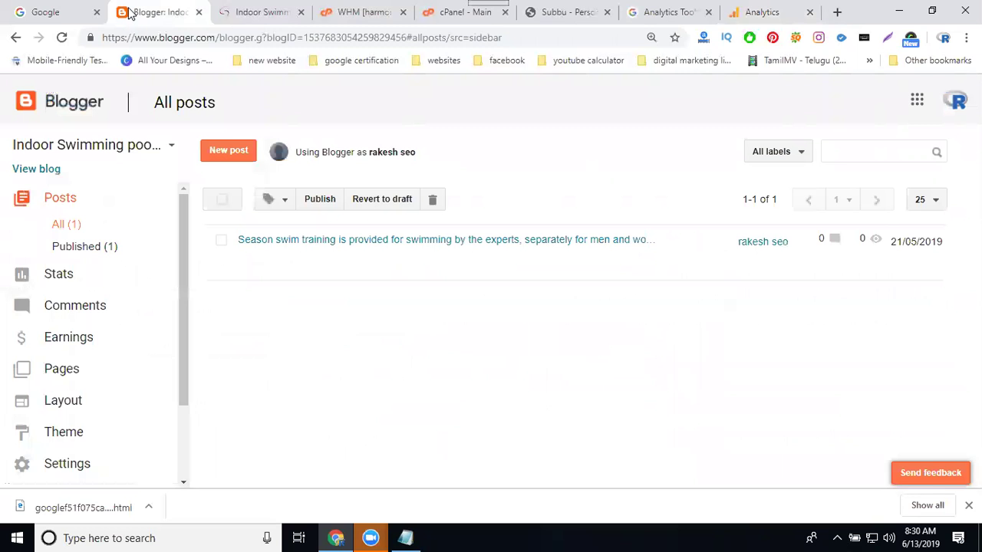
click(774, 10)
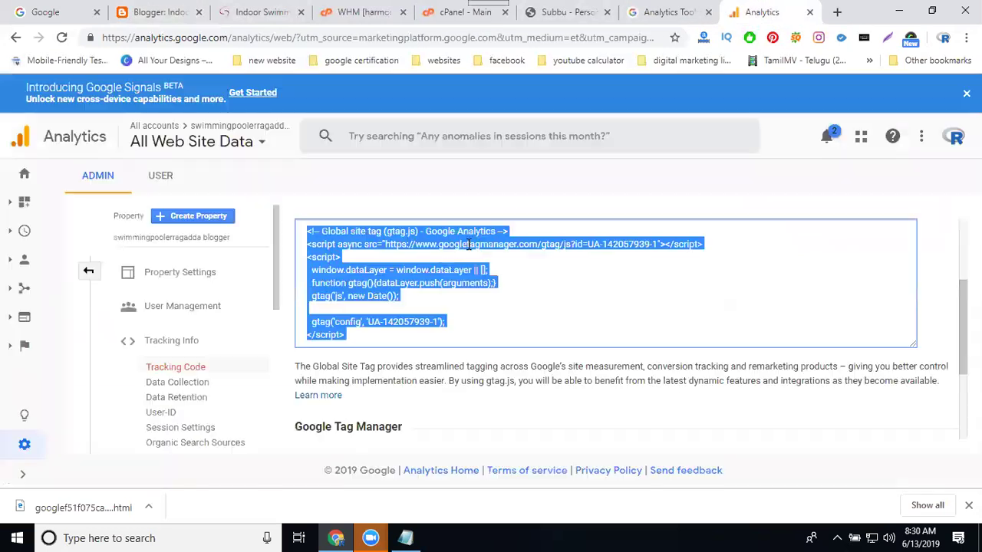
scroll(398, 322, down, 2)
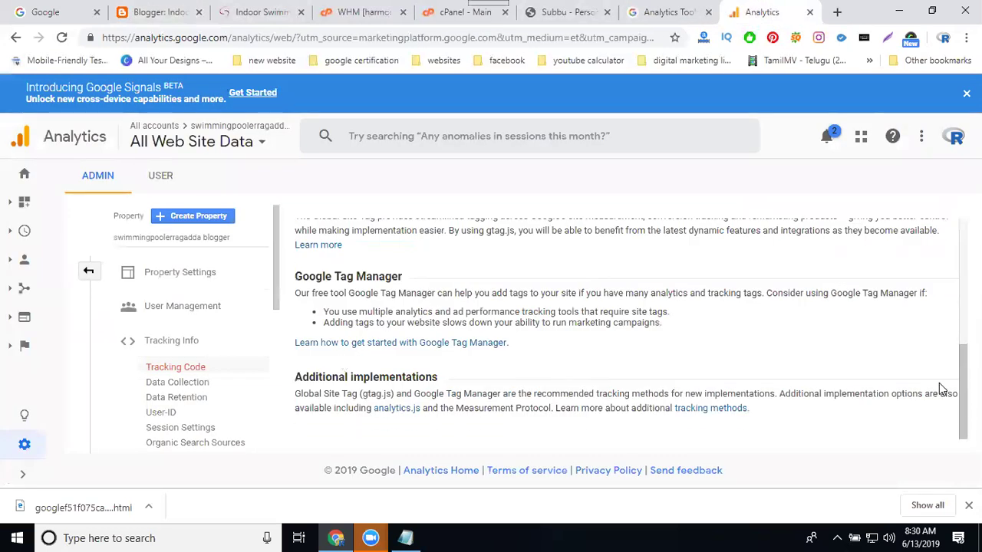
scroll(939, 382, up, 3)
click(501, 346)
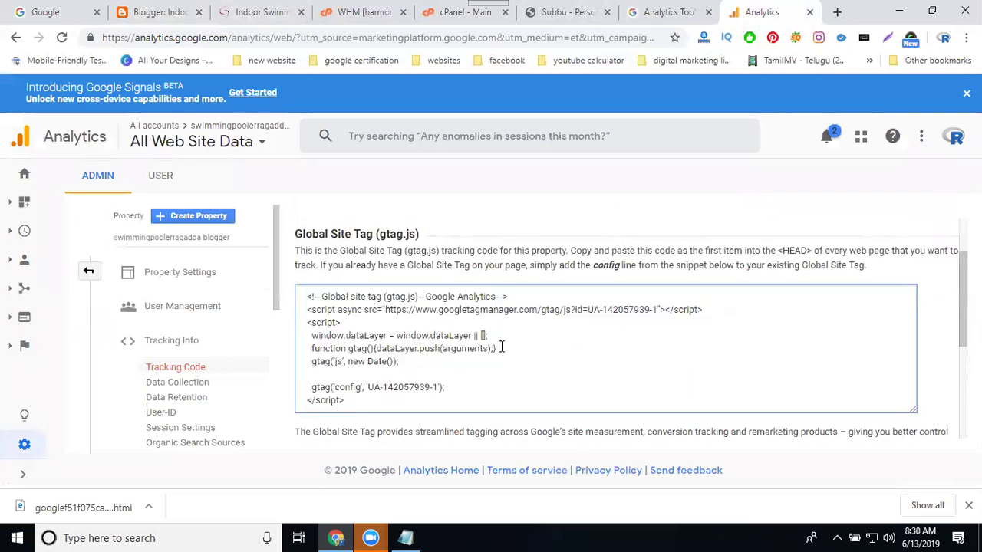
key(ctrl+a)
key(ctrl+c)
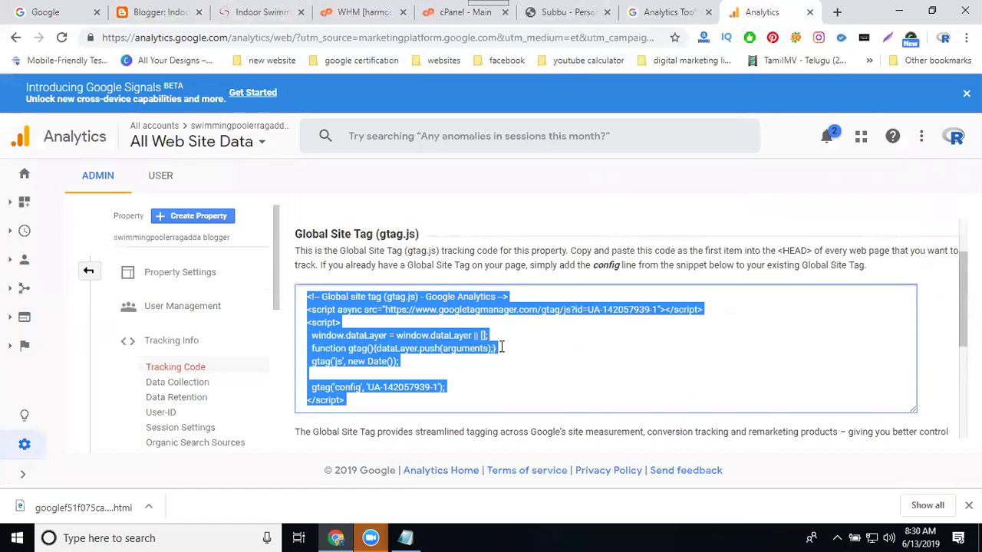
click(161, 12)
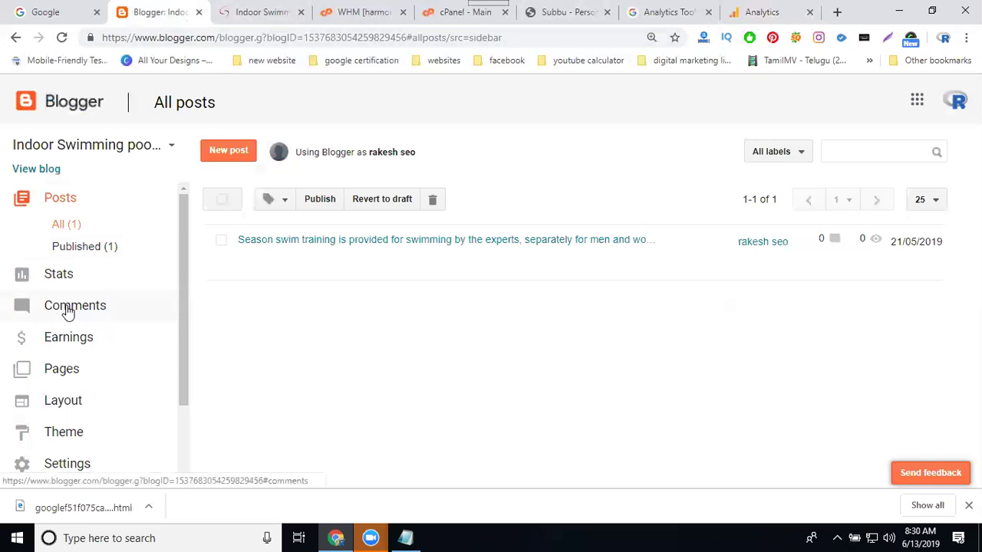
Open Edit HTML for the blog's live theme from the Theme page
click(62, 438)
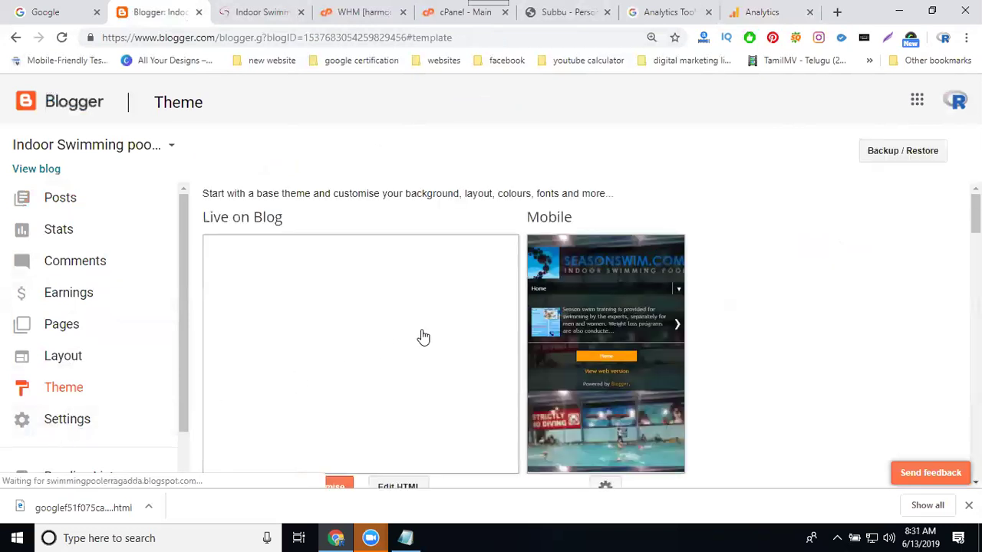
scroll(772, 296, down, 3)
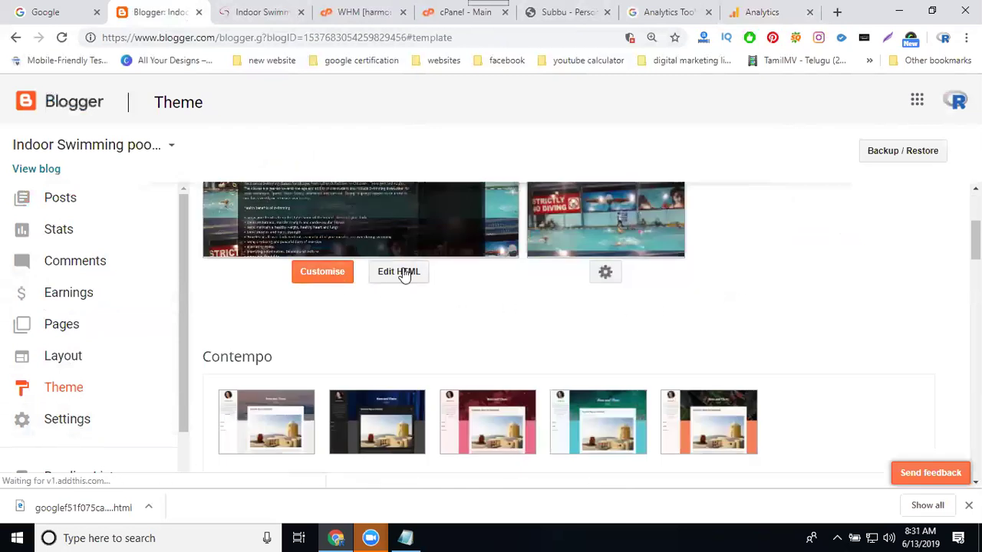
click(404, 273)
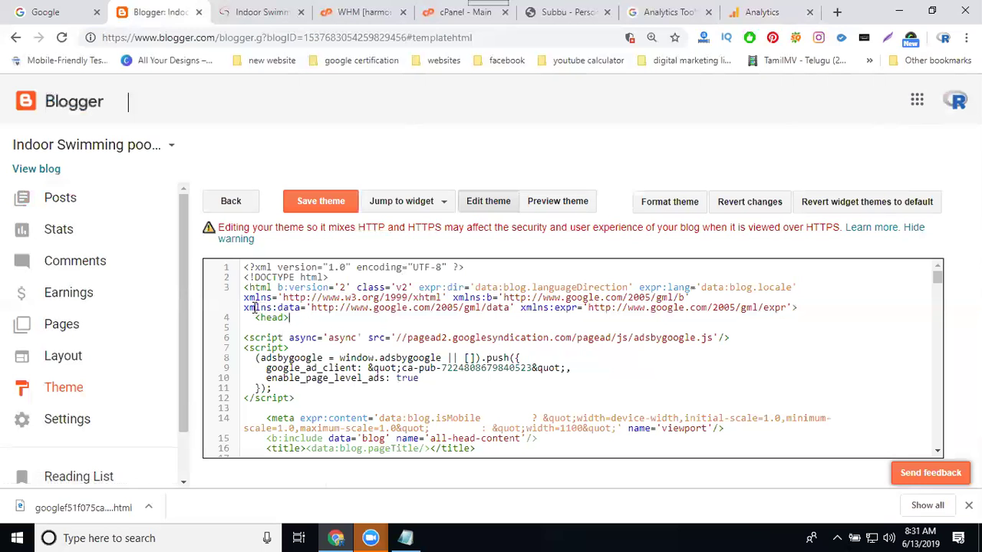
Paste the gtag.js snippet below the <head> tag, save the theme, and return to Analytics
key(Return)
key(Return)
key(ctrl+v)
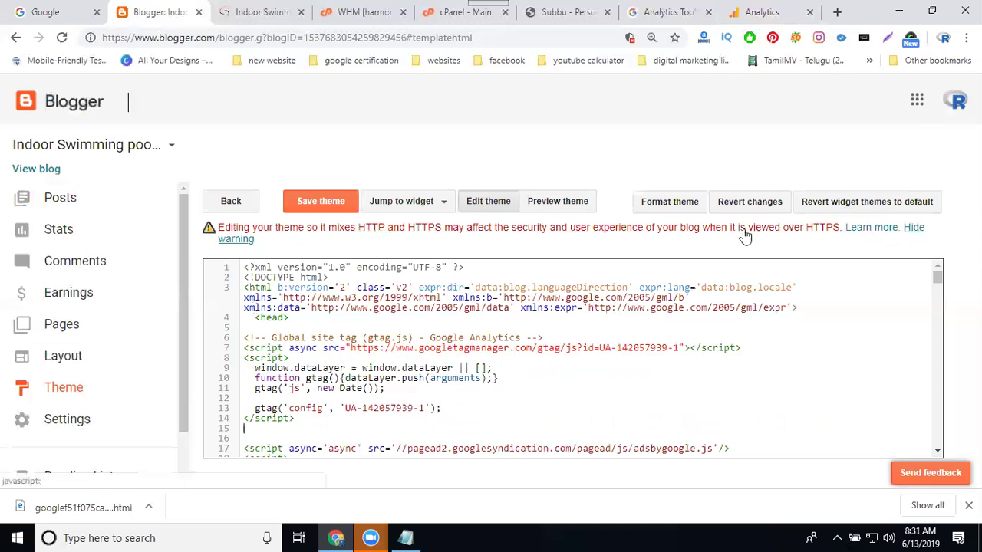
click(331, 205)
click(332, 206)
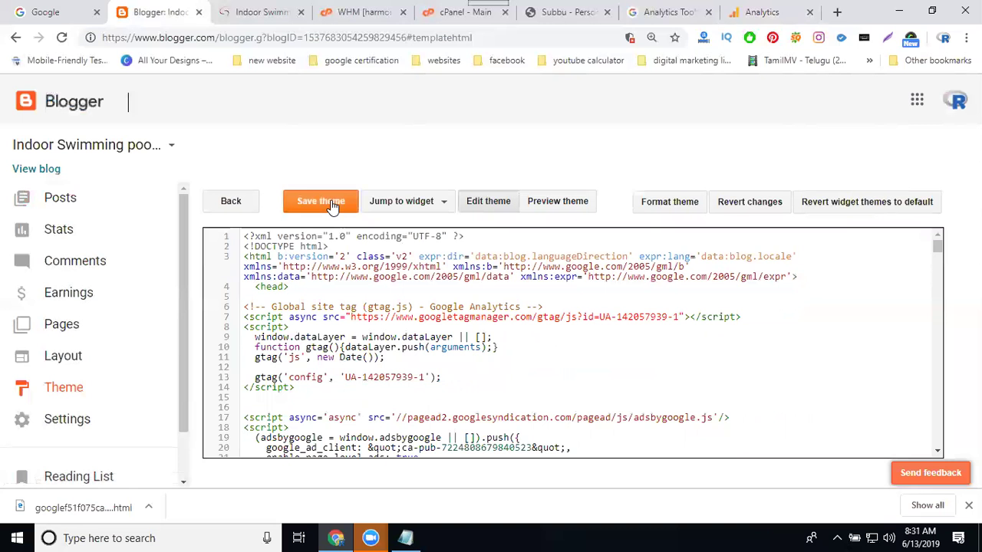
click(756, 14)
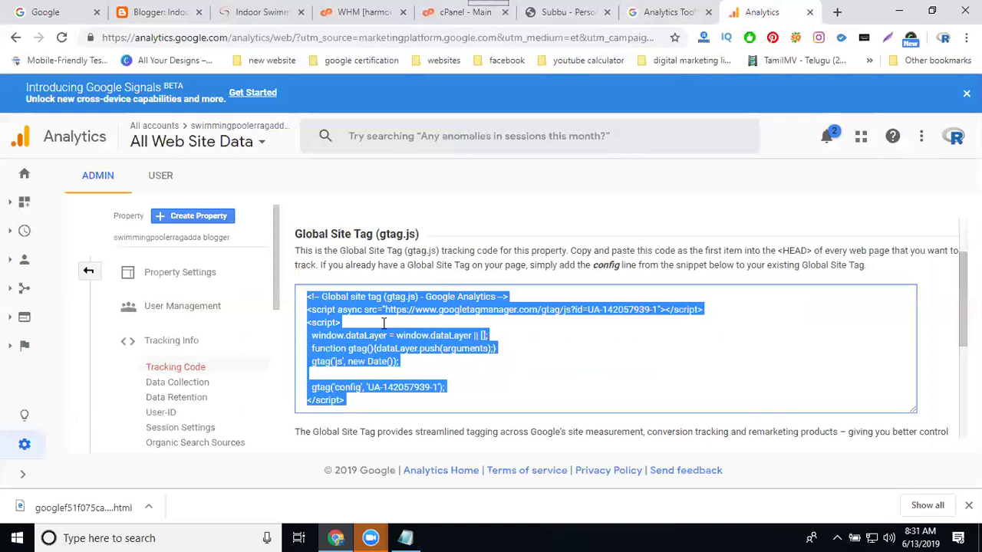
Paste the gtag snippet into a new Notepad, copy property number 142057939, then minimise Notepad
key(super+r)
key(Return)
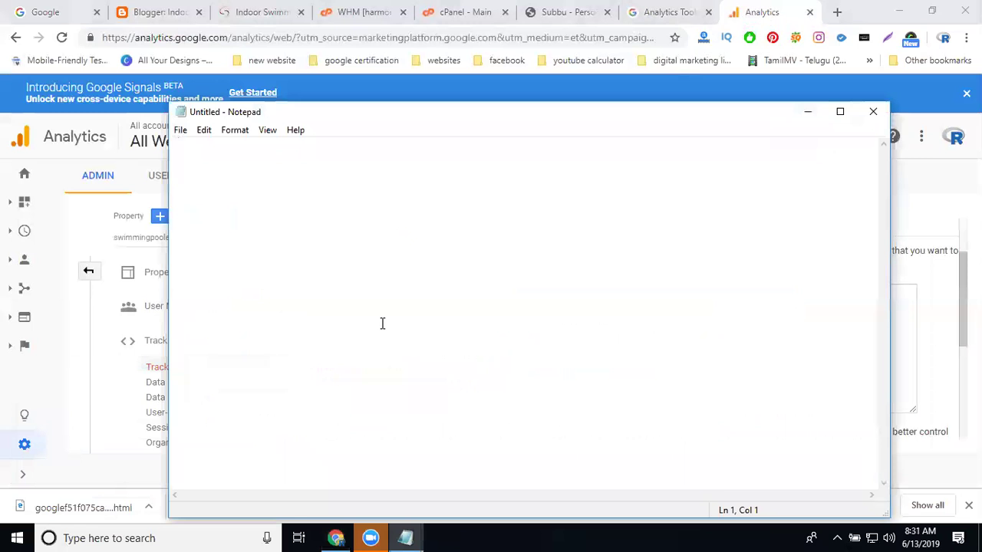
key(ctrl+v)
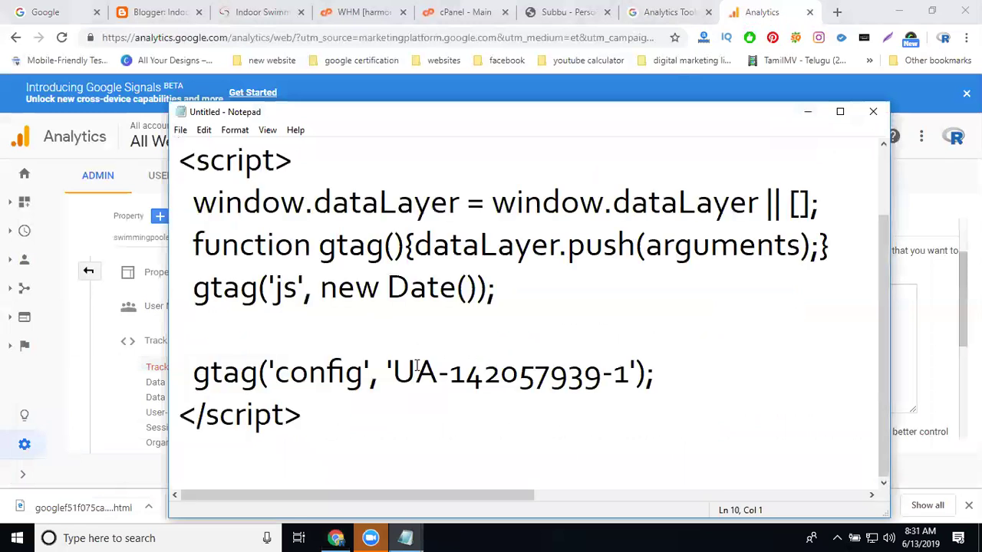
drag(393, 373, 629, 373)
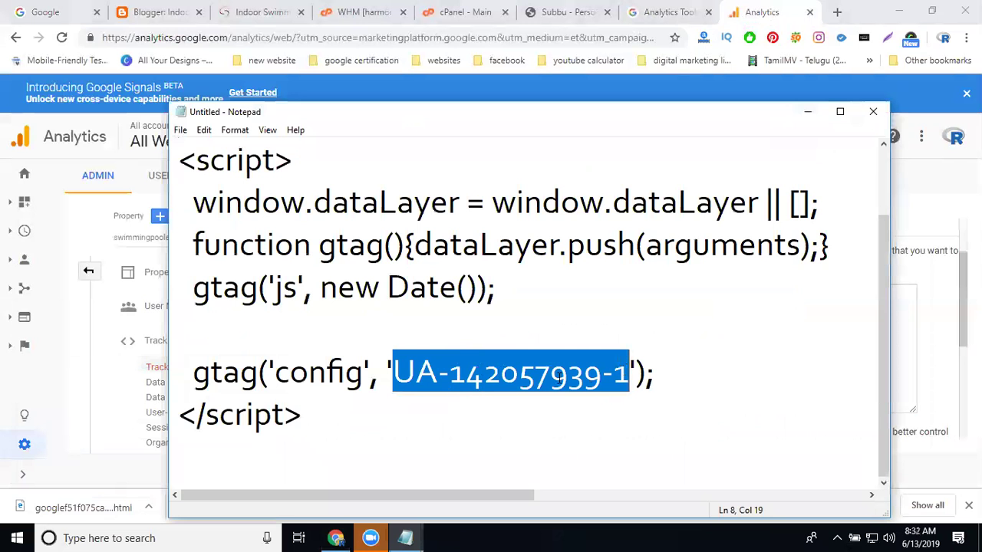
click(551, 373)
drag(602, 372, 452, 374)
key(ctrl+c)
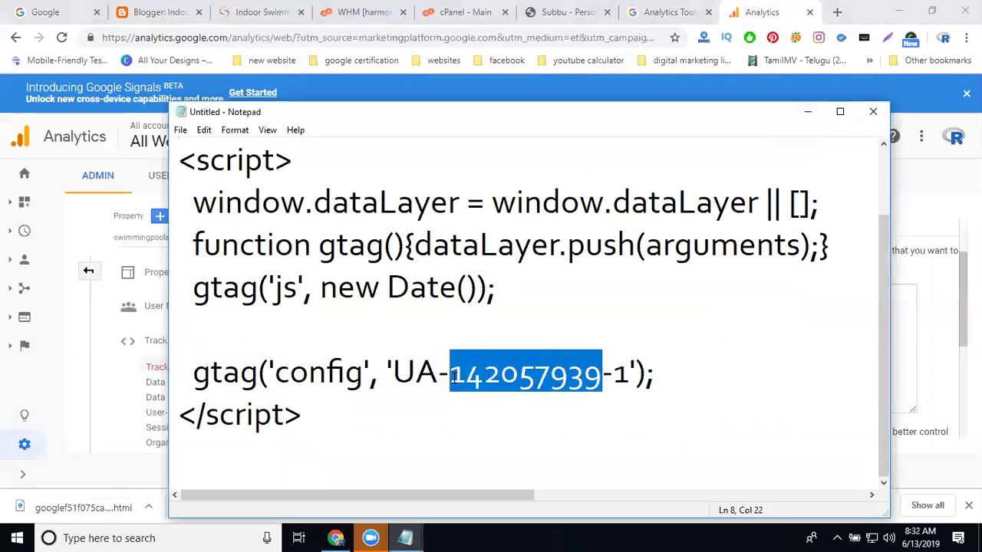
click(810, 115)
Reload the live blog and find property ID 142057939 in its page source, then return to Analytics
click(246, 12)
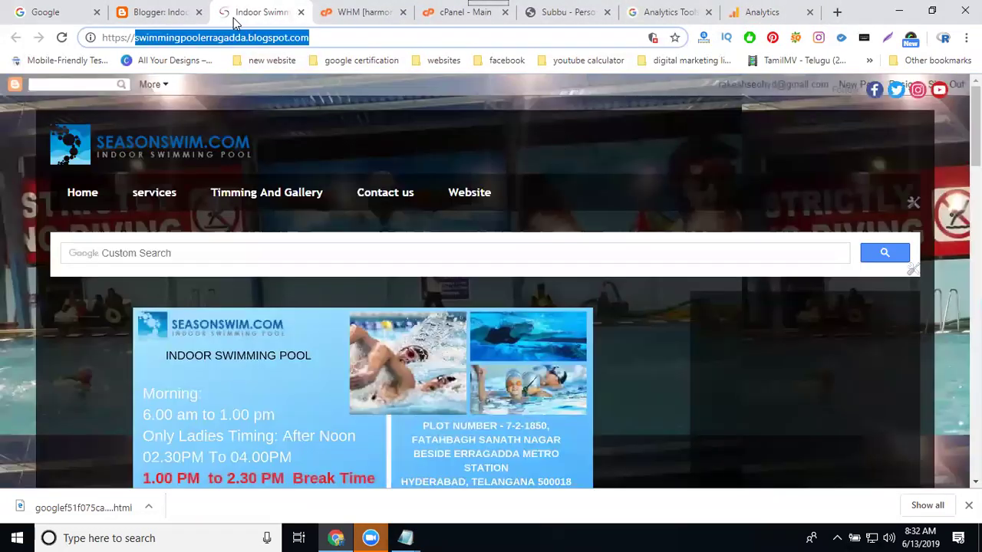
click(61, 38)
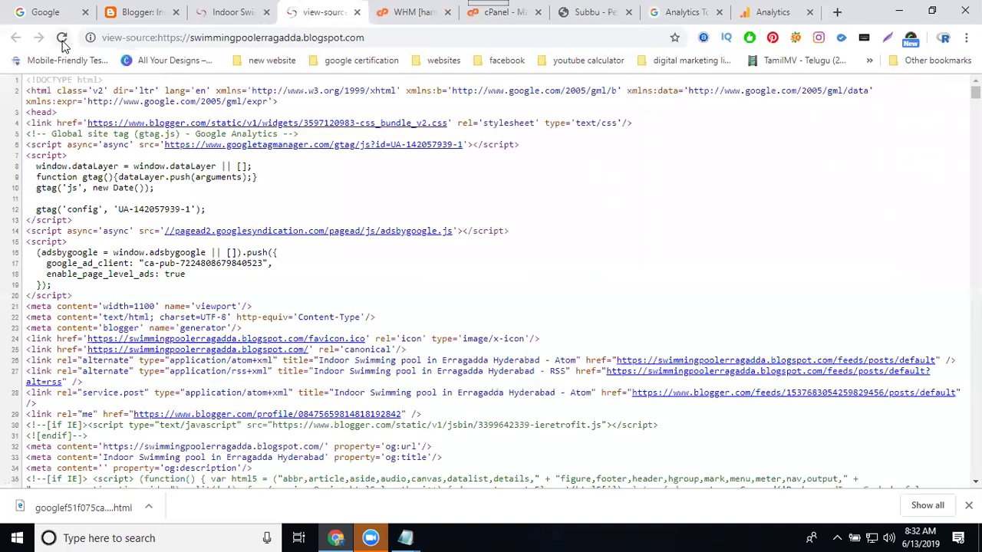
key(ctrl+f)
key(ctrl+v)
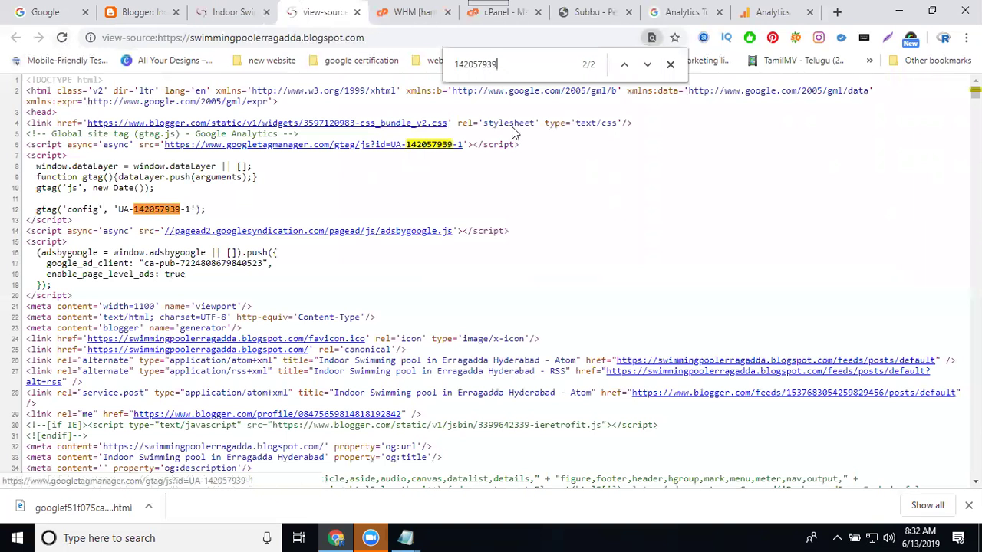
click(772, 15)
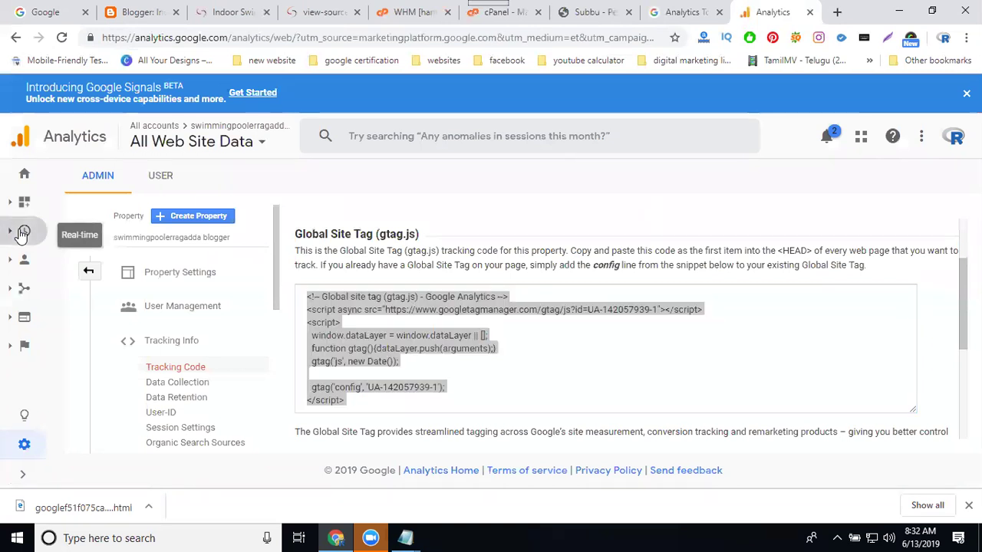
Open the Real-time Overview showing 1 active user in Hyderabad, then bring up the property picker
click(31, 254)
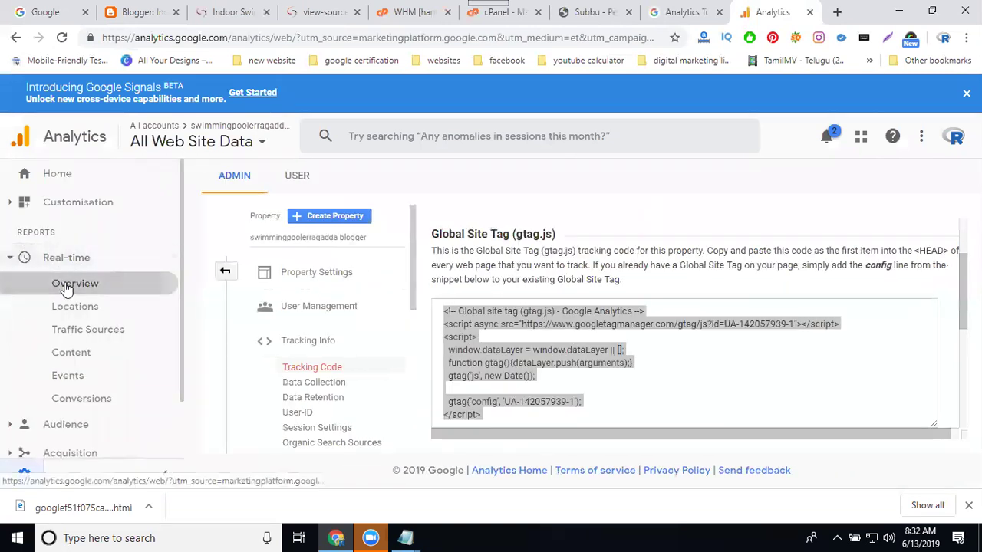
click(66, 284)
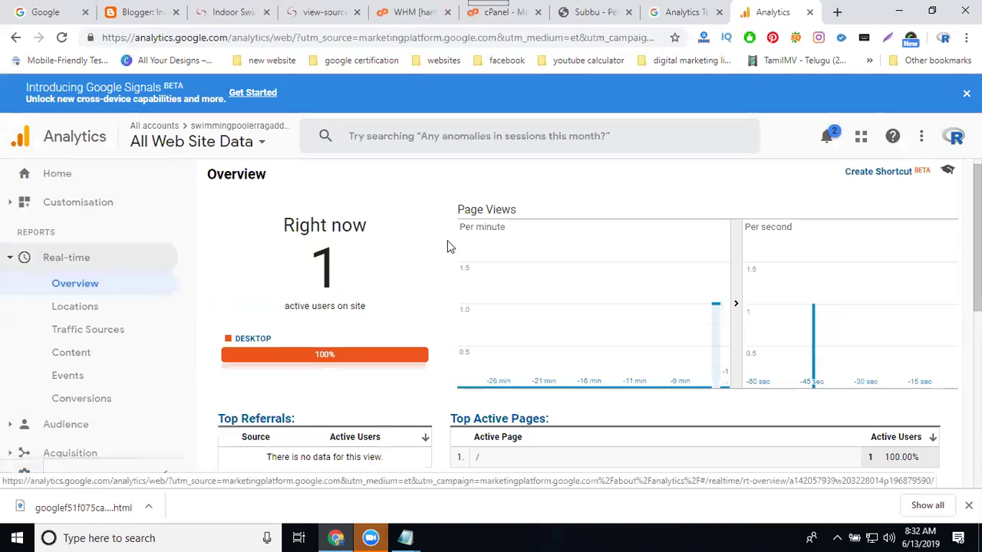
scroll(453, 246, down, 4)
mouse_move(662, 394)
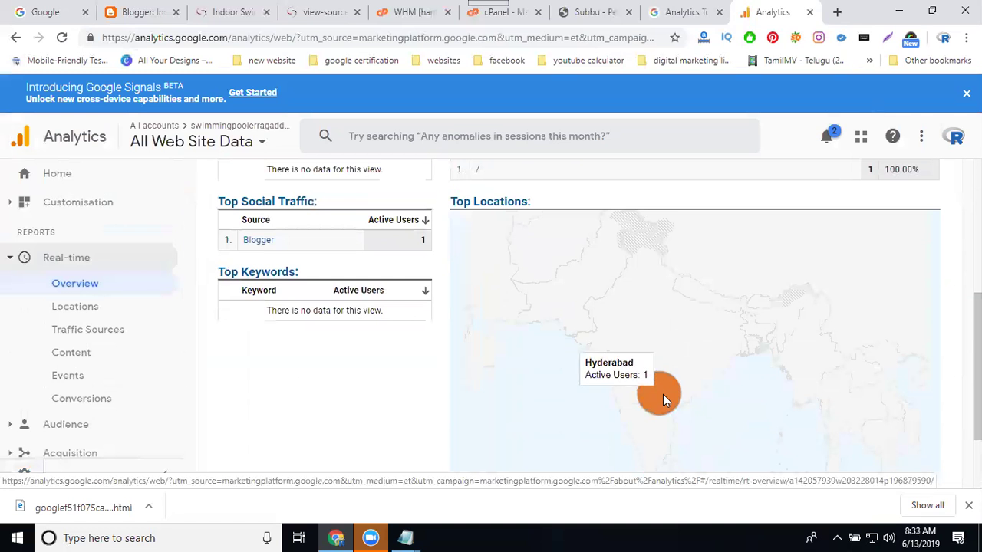
click(262, 142)
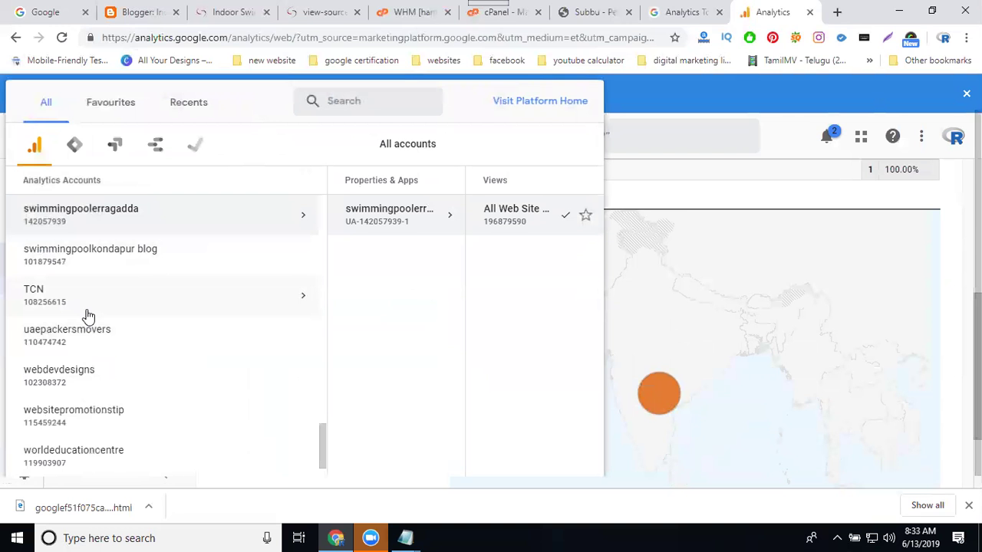
Switch to the south reel news account, property and All Web Site Data view
scroll(88, 316, down, 1)
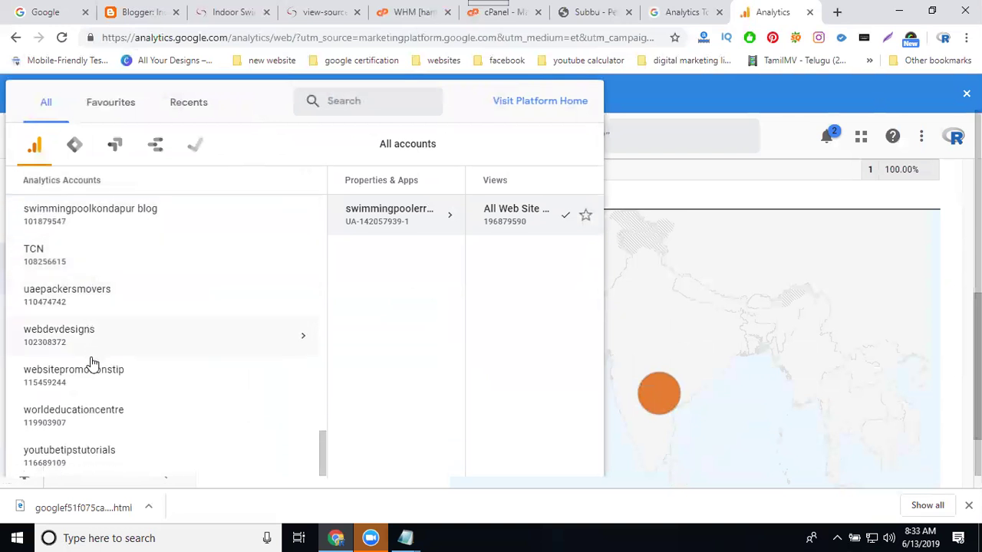
scroll(92, 363, up, 4)
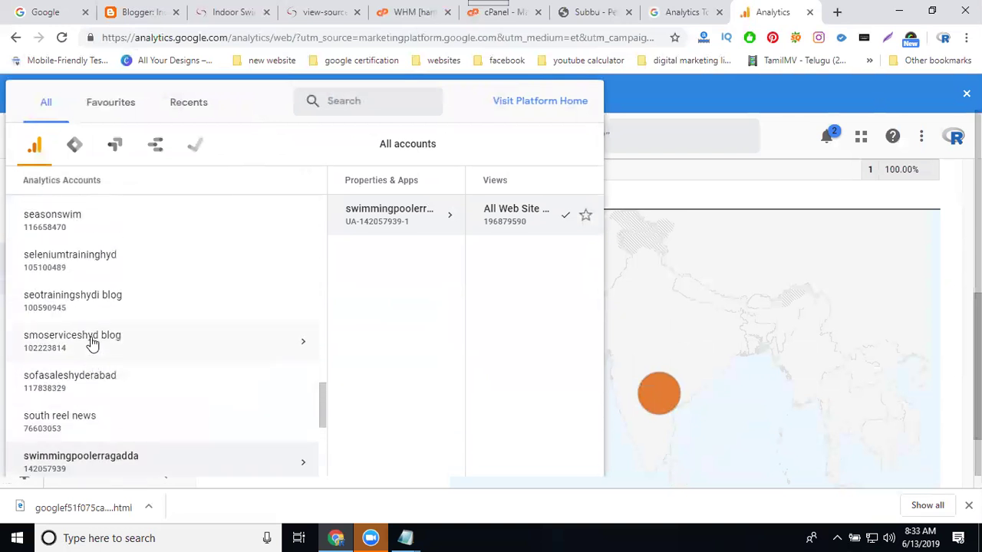
scroll(91, 342, up, 3)
scroll(92, 345, up, 1)
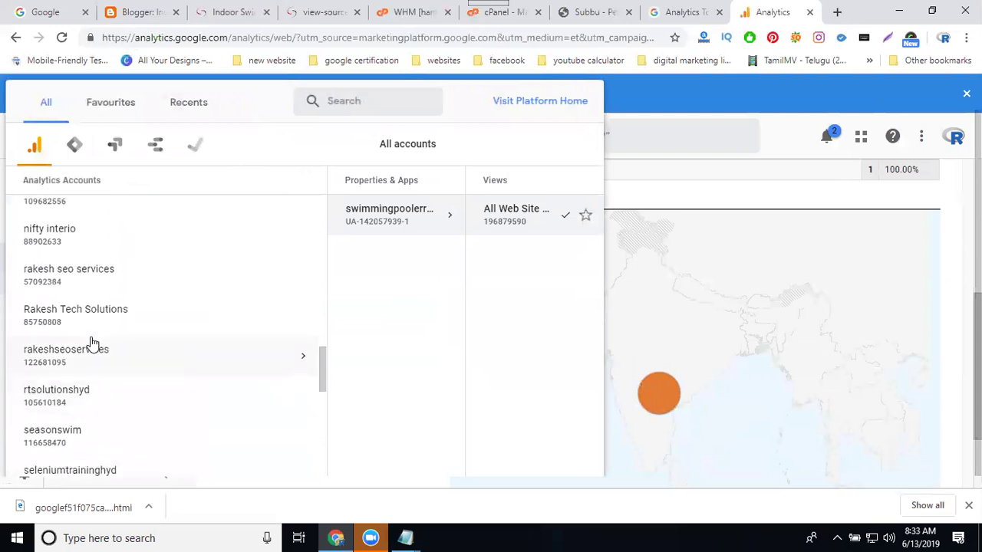
scroll(91, 338, down, 5)
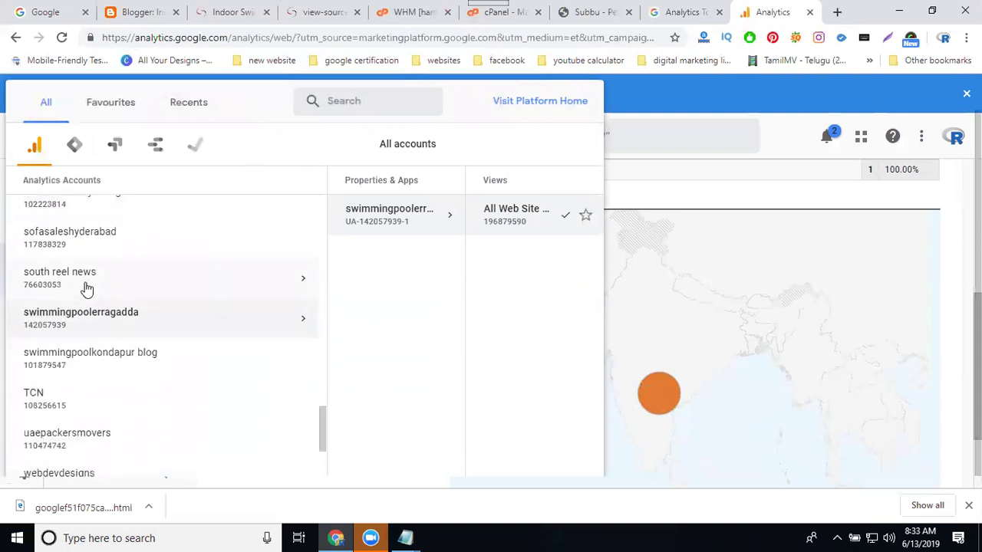
click(85, 286)
click(373, 258)
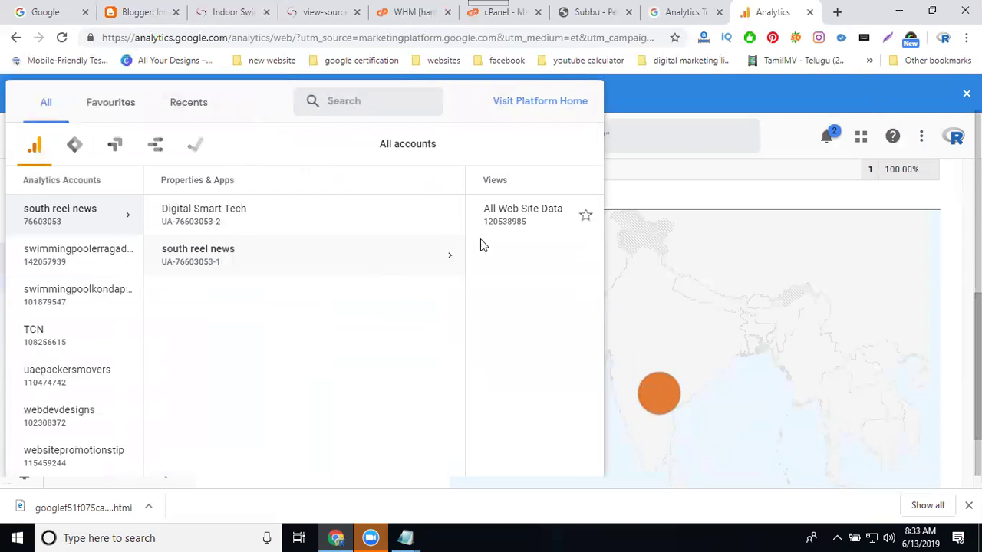
click(533, 232)
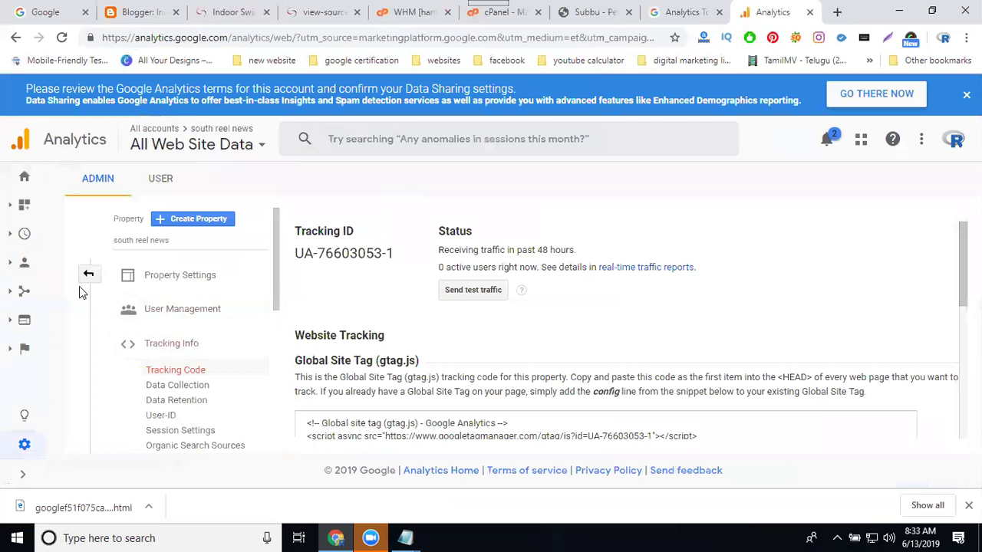
Open the south reel news Real-time Overview, which shows 0 active users
click(25, 234)
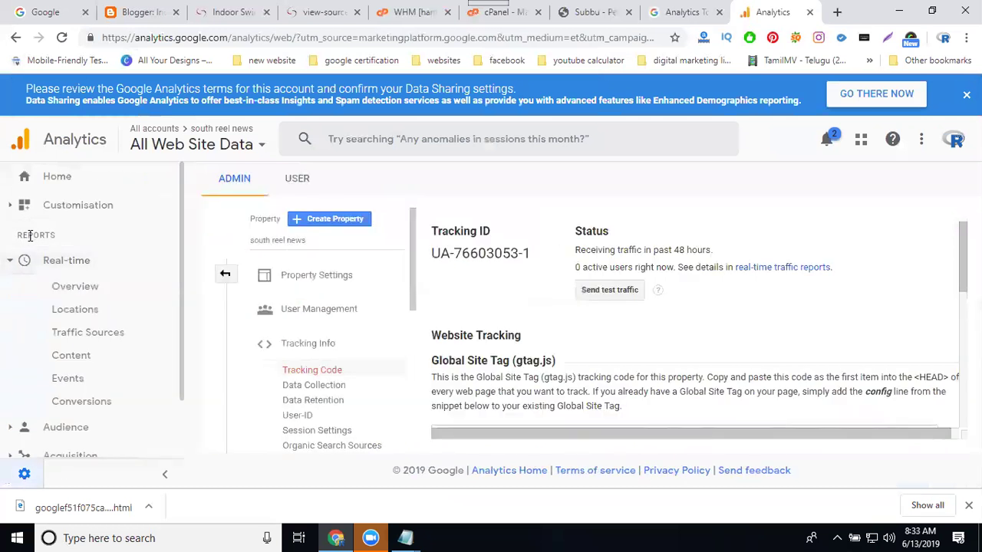
click(99, 293)
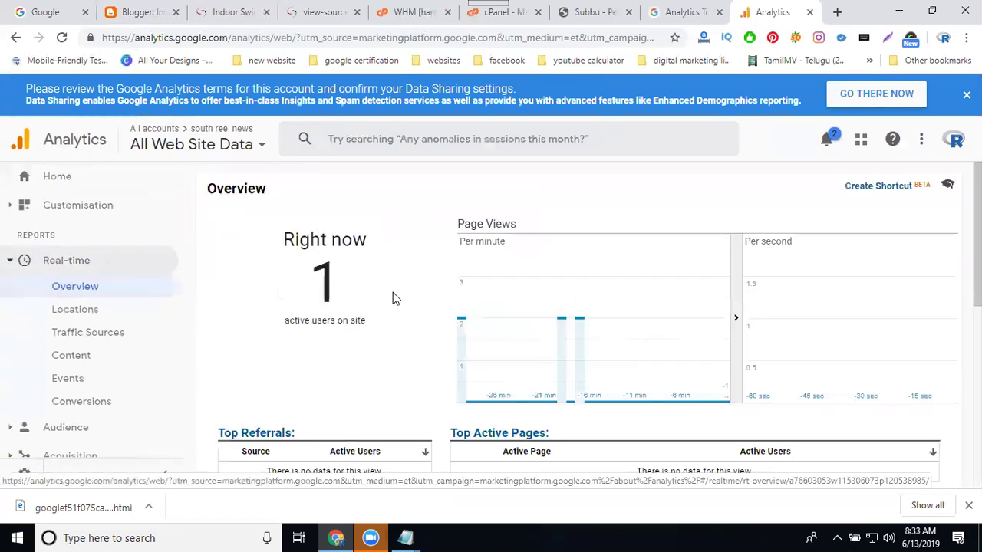
scroll(388, 298, down, 2)
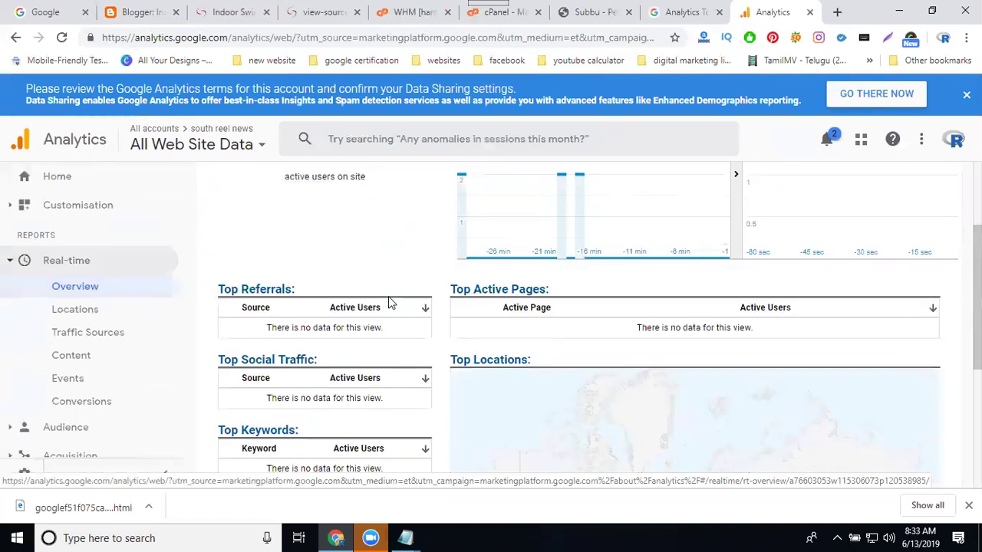
scroll(387, 304, up, 2)
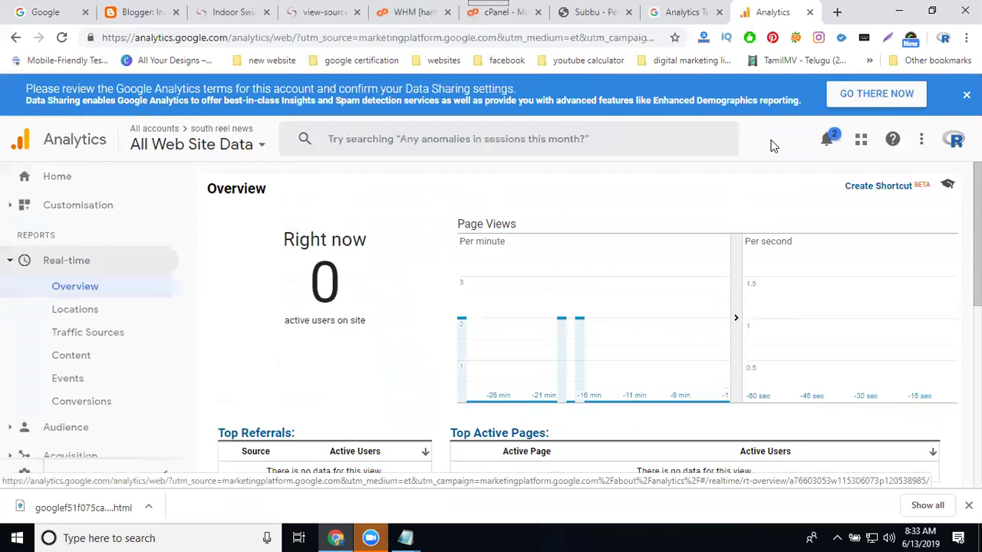
click(836, 12)
Load southreelnews.com, then confirm Real-time shows 1 active user in Hyderabad
text(south)
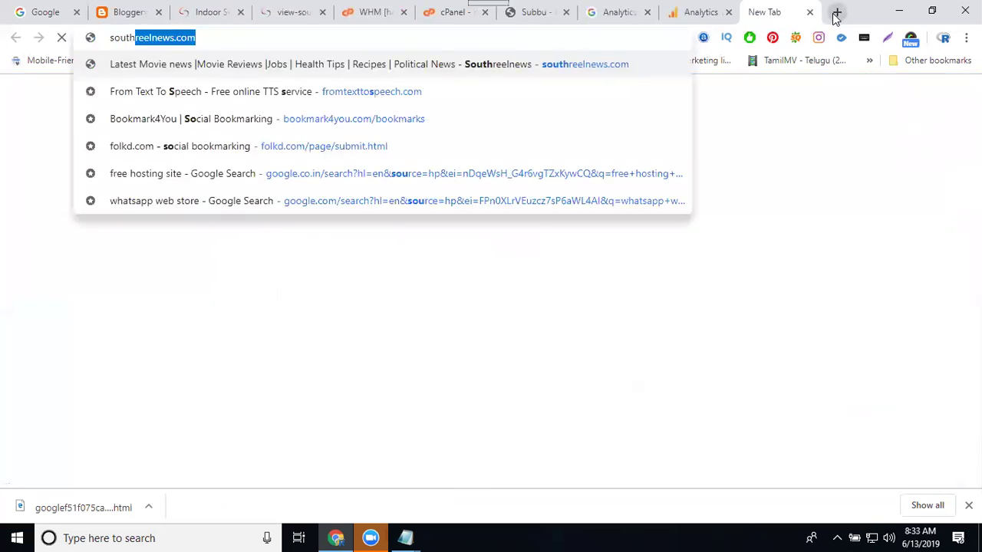
key(Return)
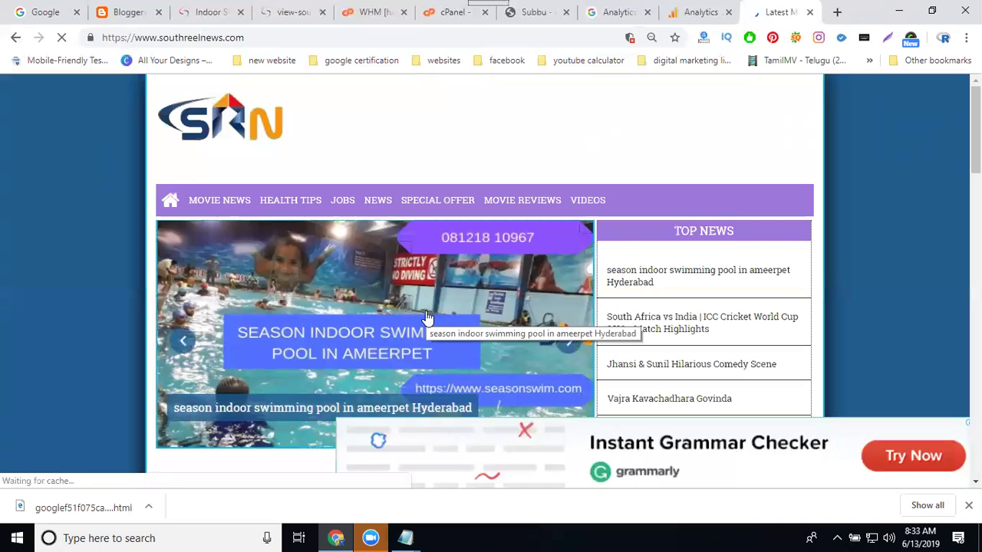
click(693, 9)
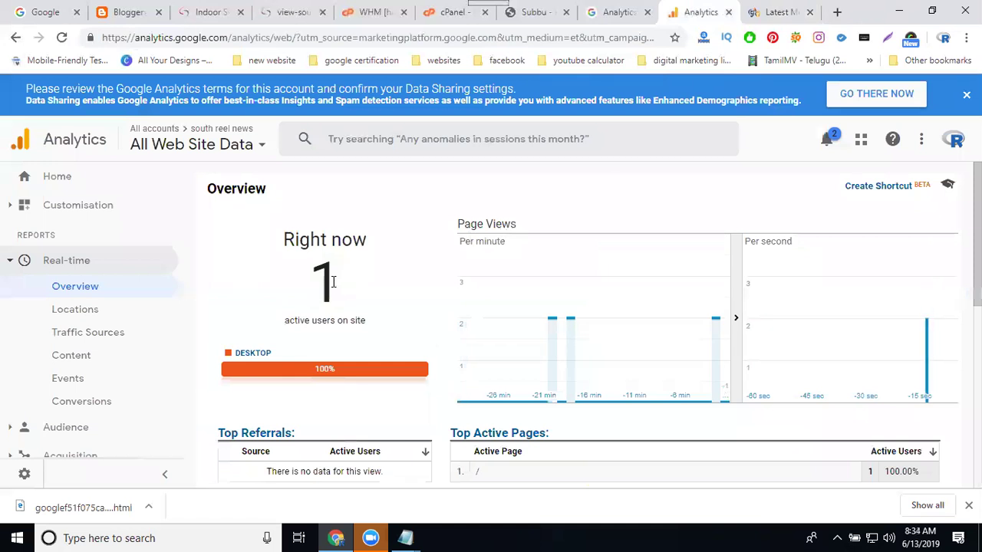
scroll(332, 281, down, 3)
On southreelnews.com, step the homepage slider back to the swimming-pool slide and open that article
scroll(333, 281, down, 3)
mouse_move(646, 286)
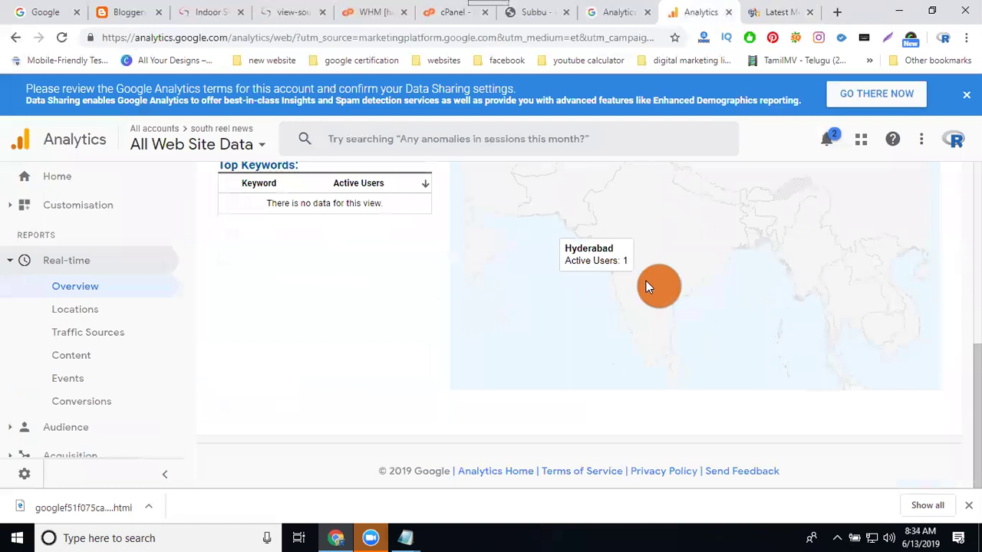
scroll(658, 288, up, 3)
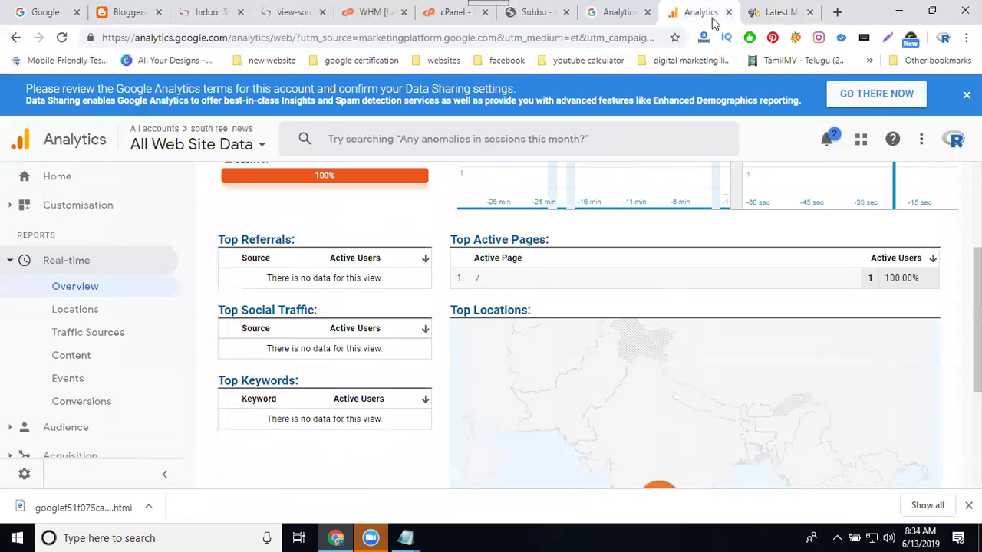
click(762, 12)
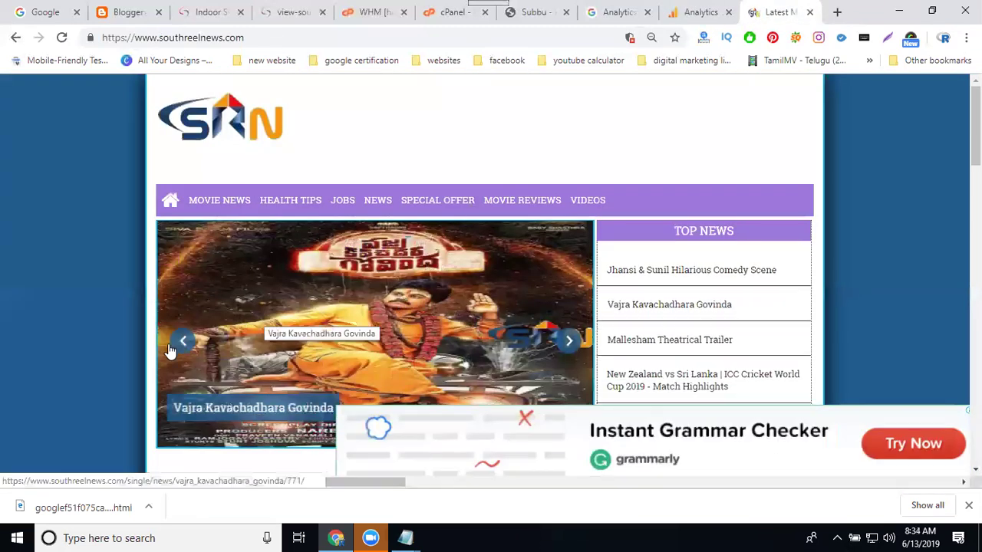
click(180, 342)
click(179, 344)
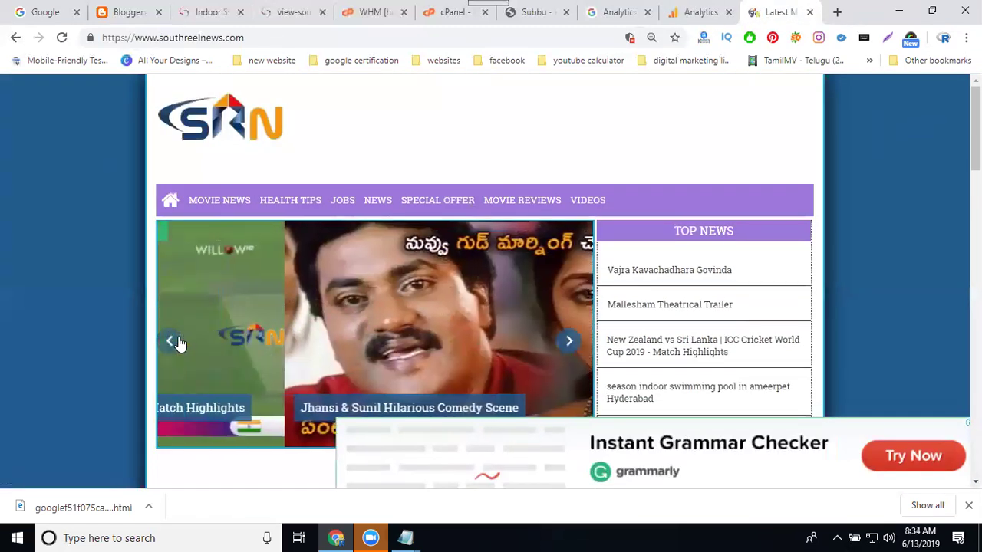
click(179, 344)
click(178, 344)
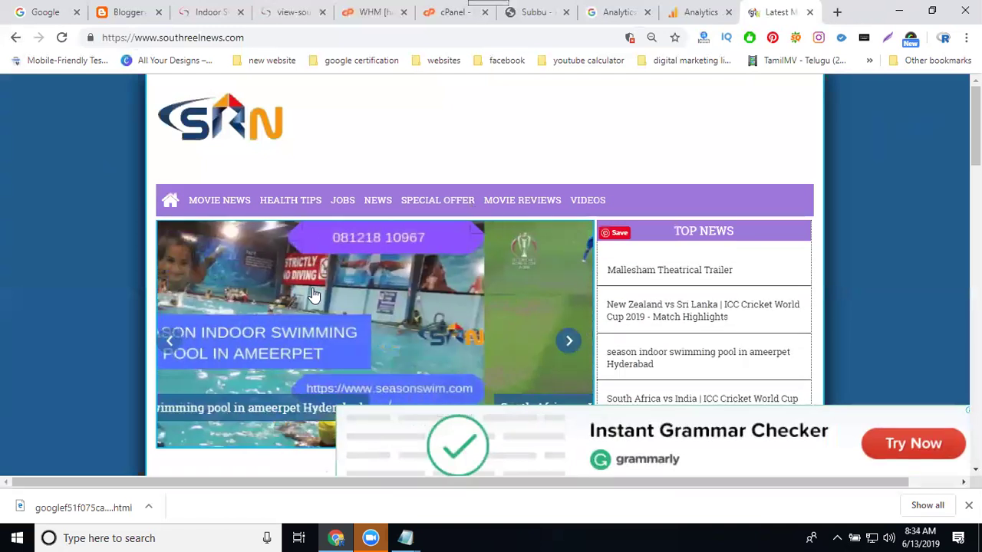
click(314, 295)
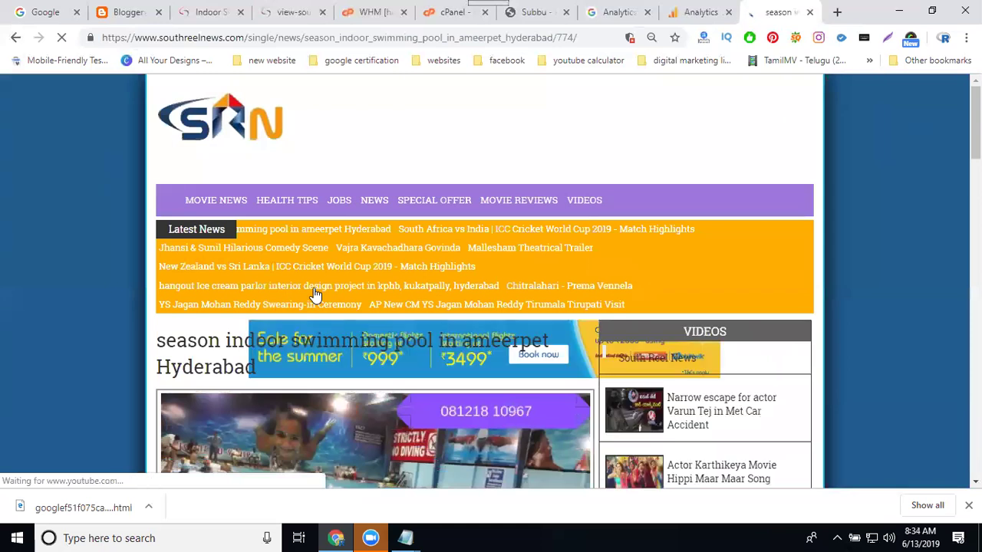
Scroll through the article, confirm Analytics lists it as the top active page, and close that tab
scroll(315, 295, down, 1)
scroll(314, 296, down, 10)
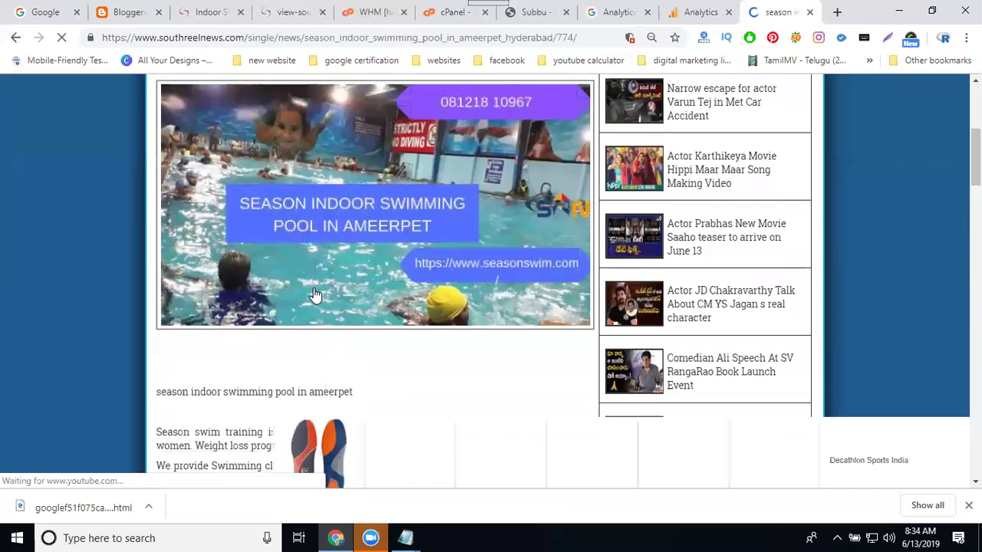
scroll(315, 296, down, 3)
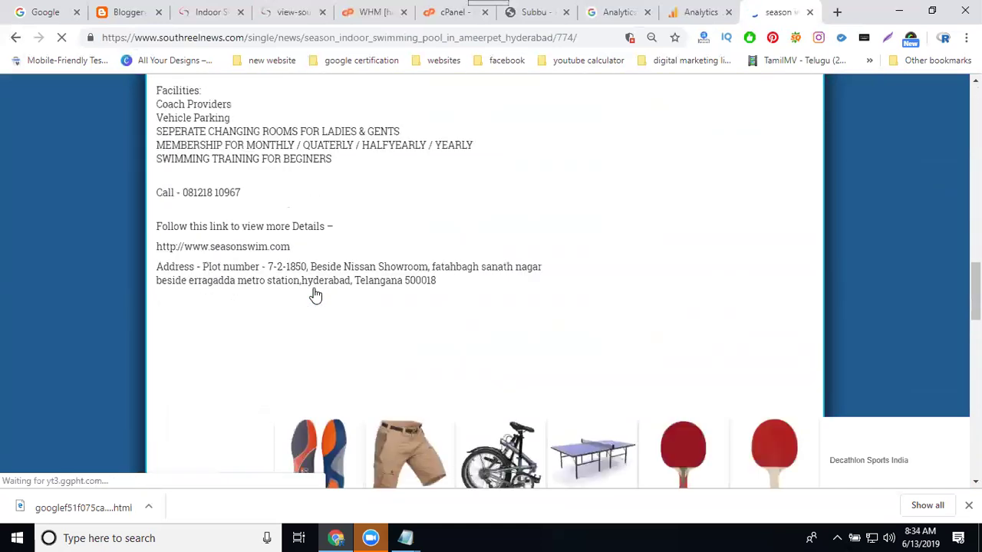
scroll(315, 296, down, 3)
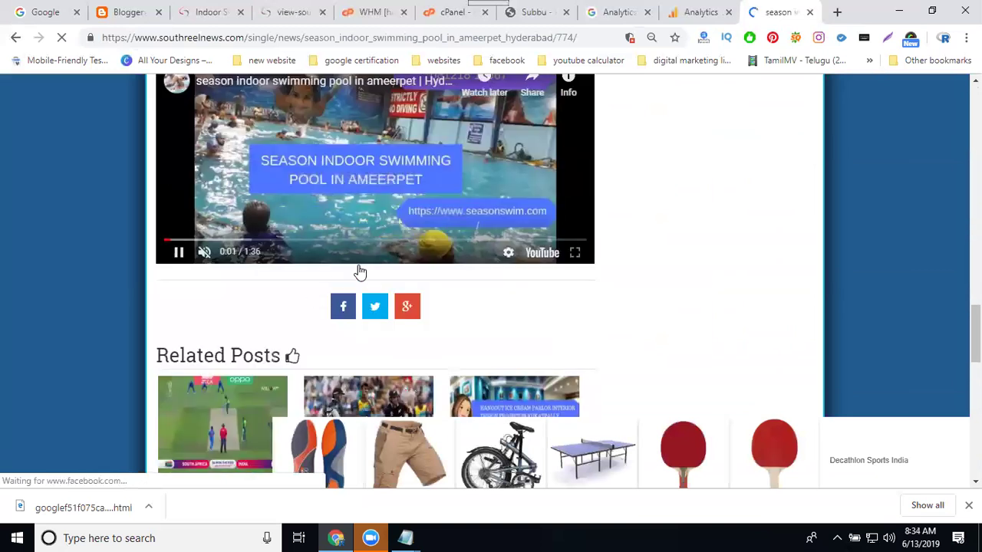
scroll(360, 272, down, 1)
click(698, 14)
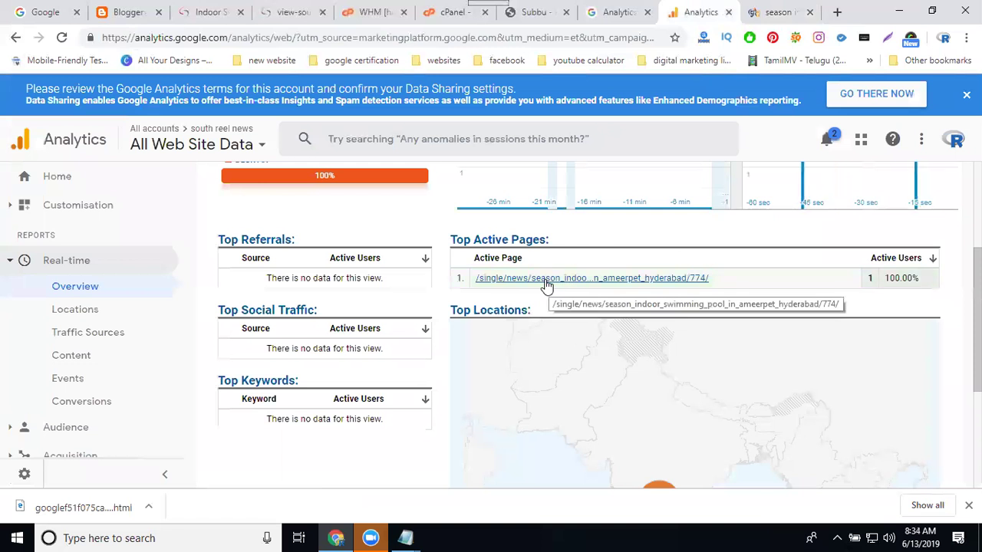
scroll(546, 284, down, 3)
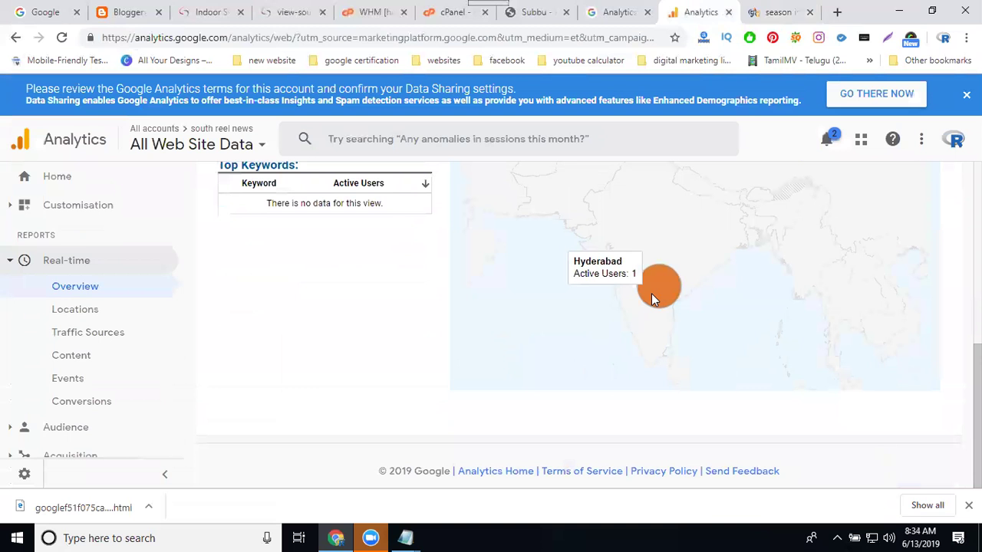
scroll(652, 293, up, 3)
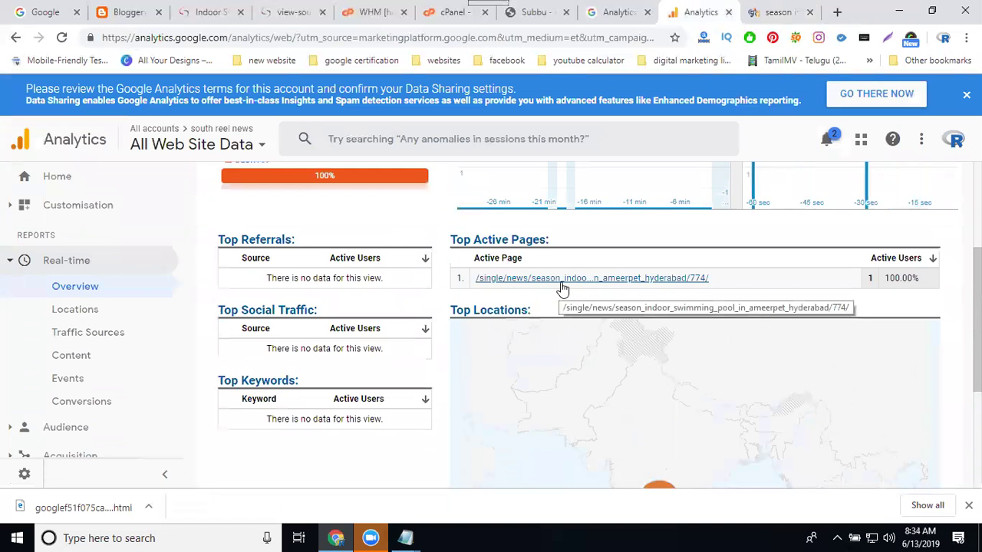
click(728, 13)
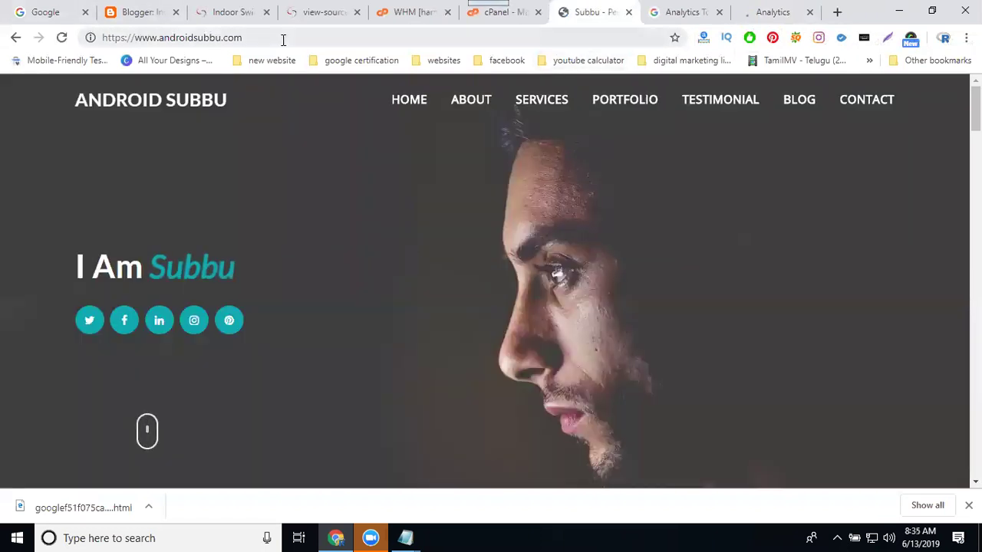
Copy the androidsubbu.com address and return to the remaining Analytics tab
click(284, 38)
key(ctrl+c)
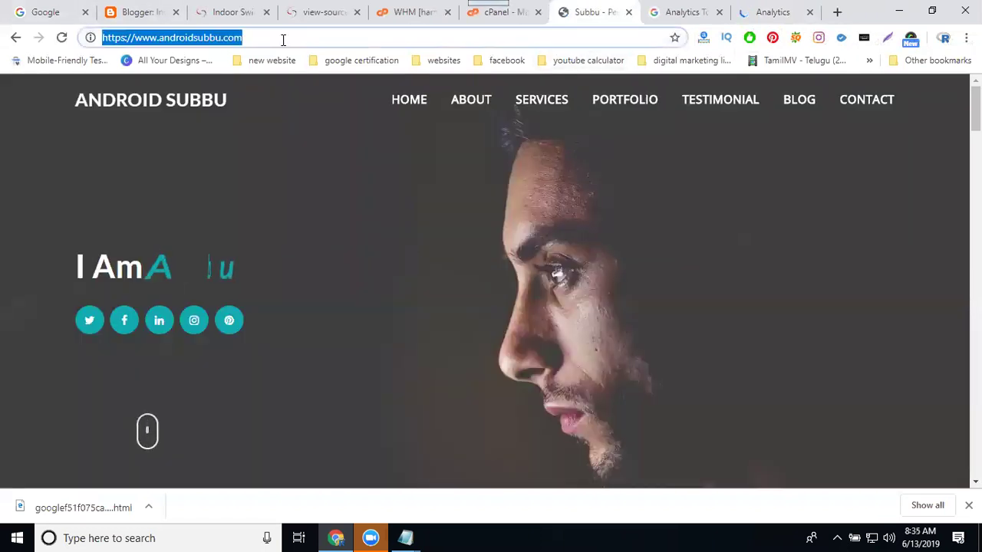
click(772, 9)
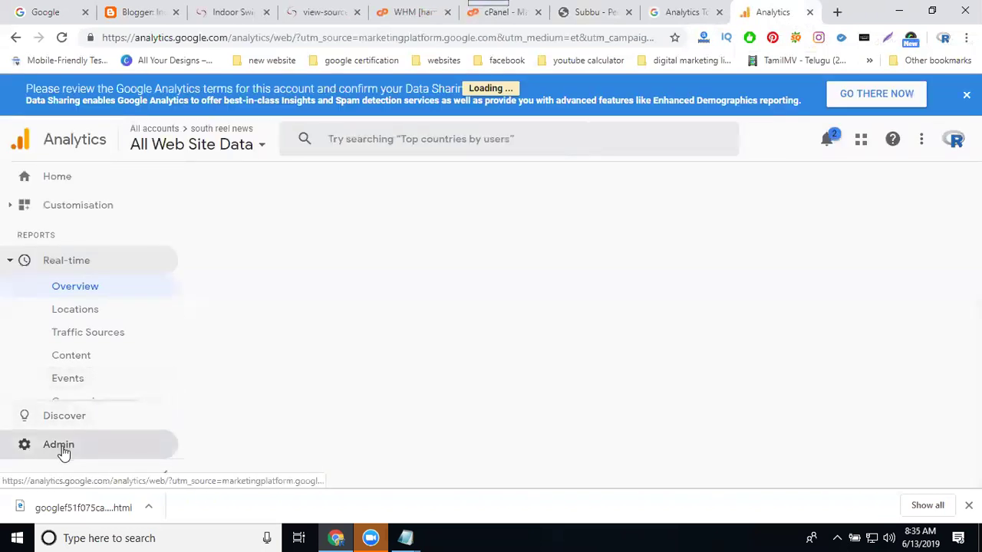
Start a new Analytics account from Admin, reviewing the account-limit note
click(64, 452)
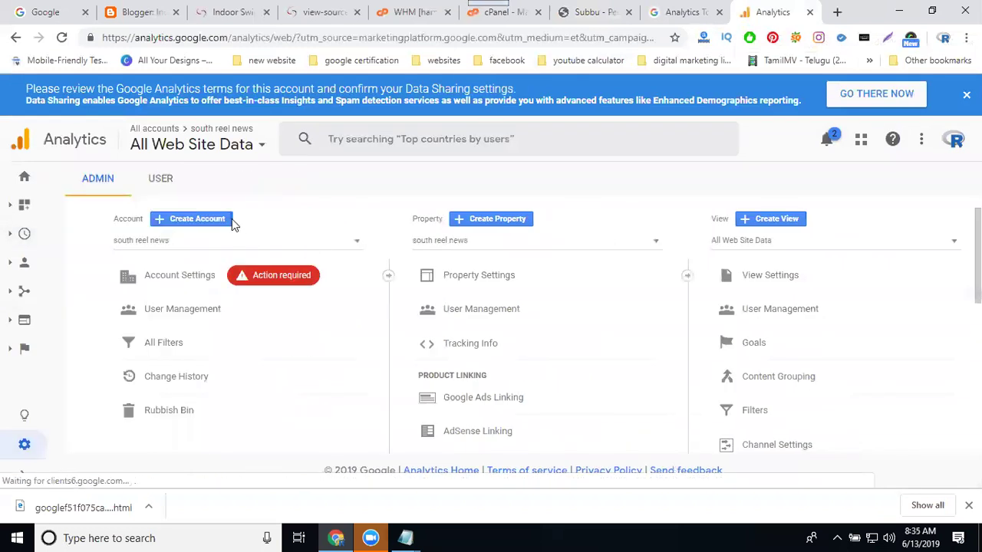
click(205, 221)
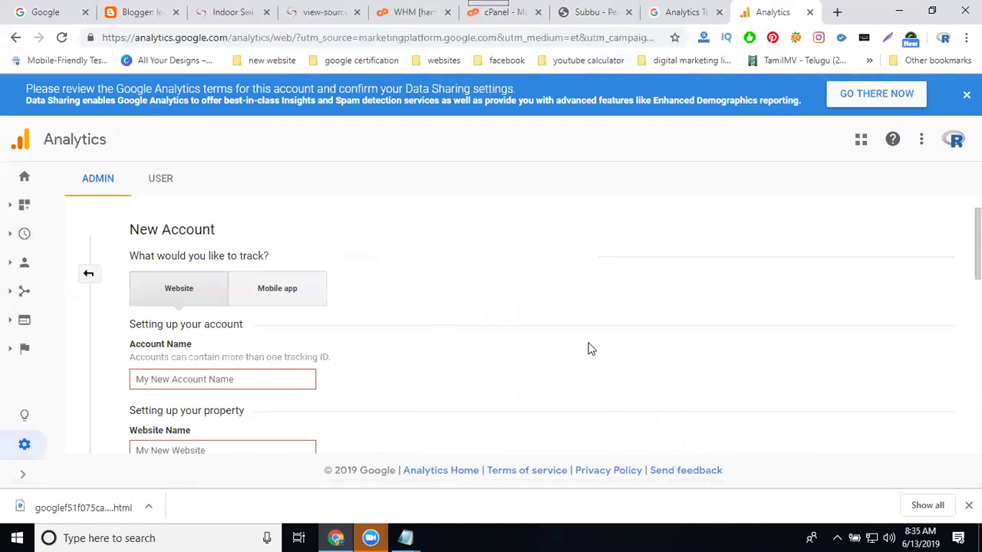
scroll(588, 349, down, 15)
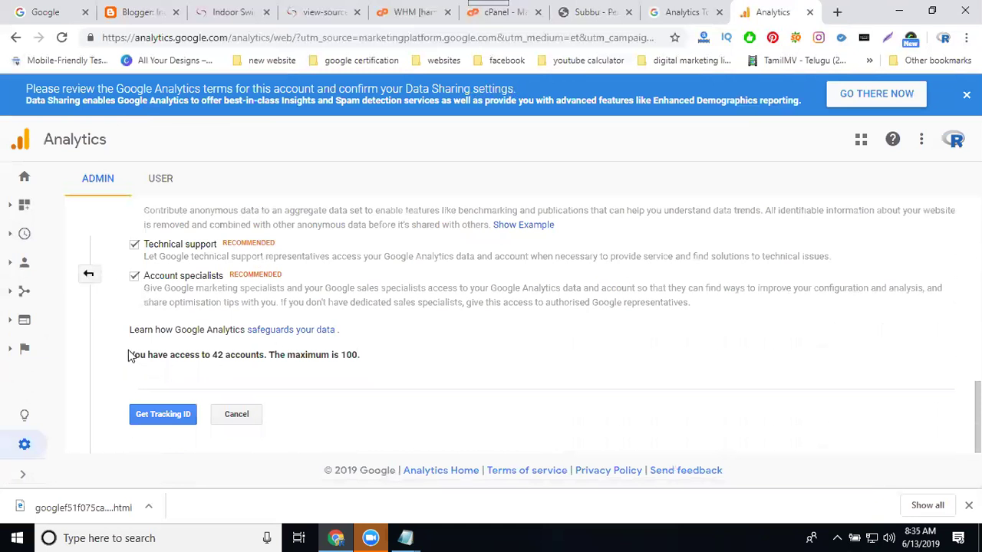
drag(140, 350, 368, 357)
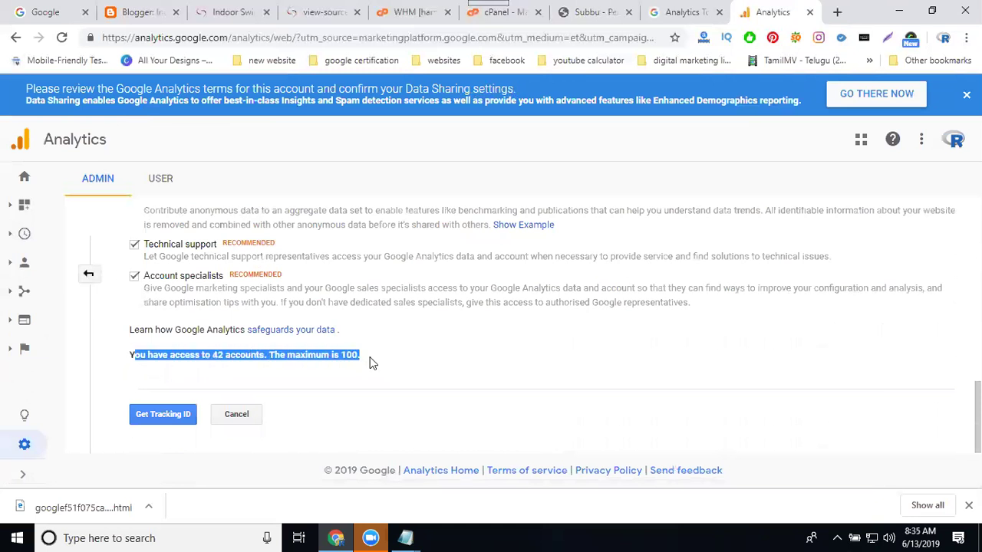
scroll(201, 316, up, 12)
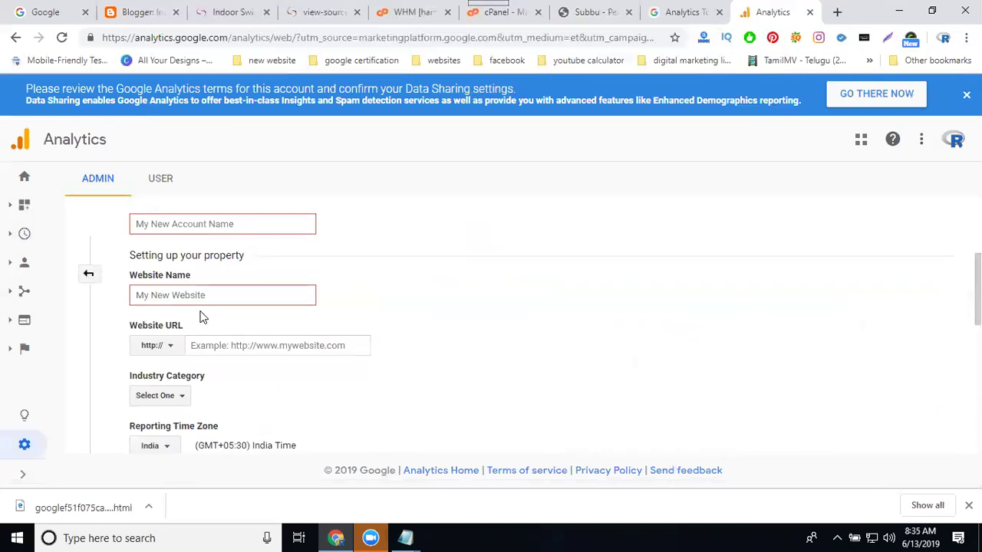
scroll(203, 317, down, 1)
scroll(201, 316, down, 1)
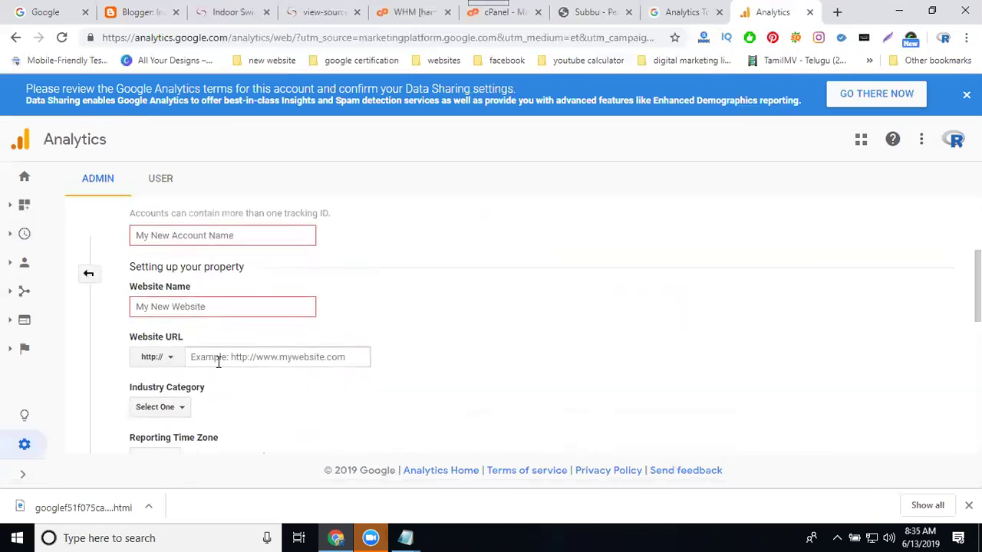
click(218, 358)
key(ctrl+v)
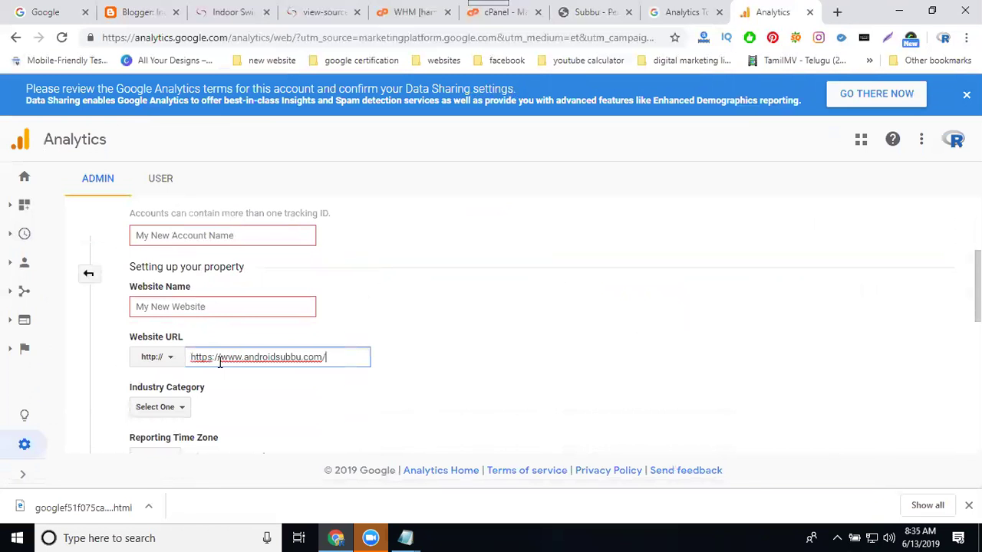
drag(220, 358, 173, 365)
key(Delete)
key(Delete)
click(173, 365)
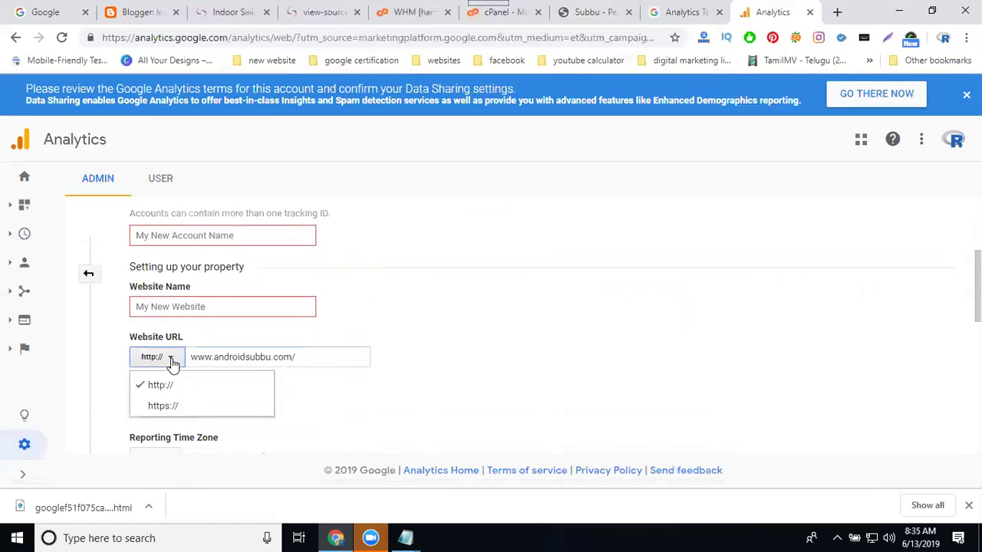
click(171, 406)
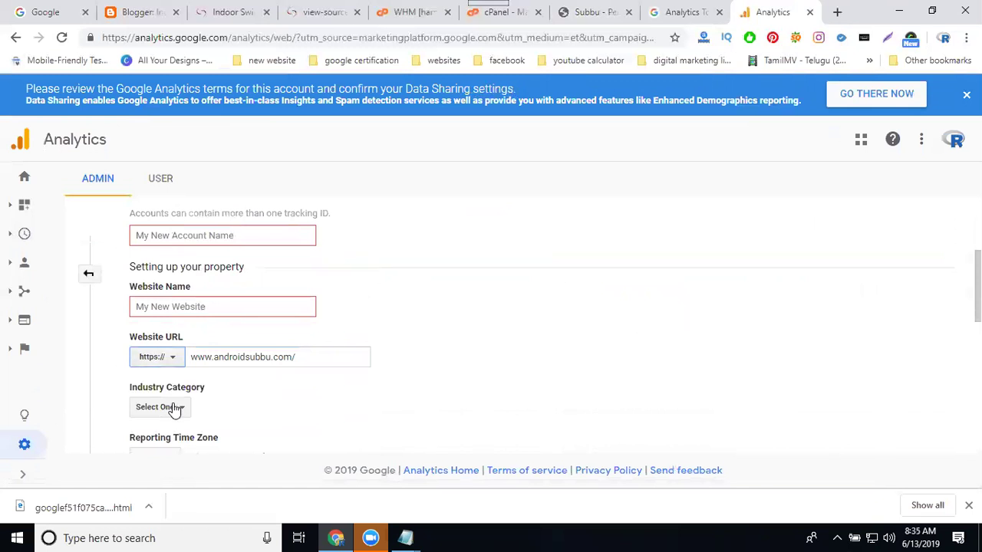
Name both the account and the website 'androidsubbu'
double_click(230, 355)
key(ctrl+c)
click(224, 239)
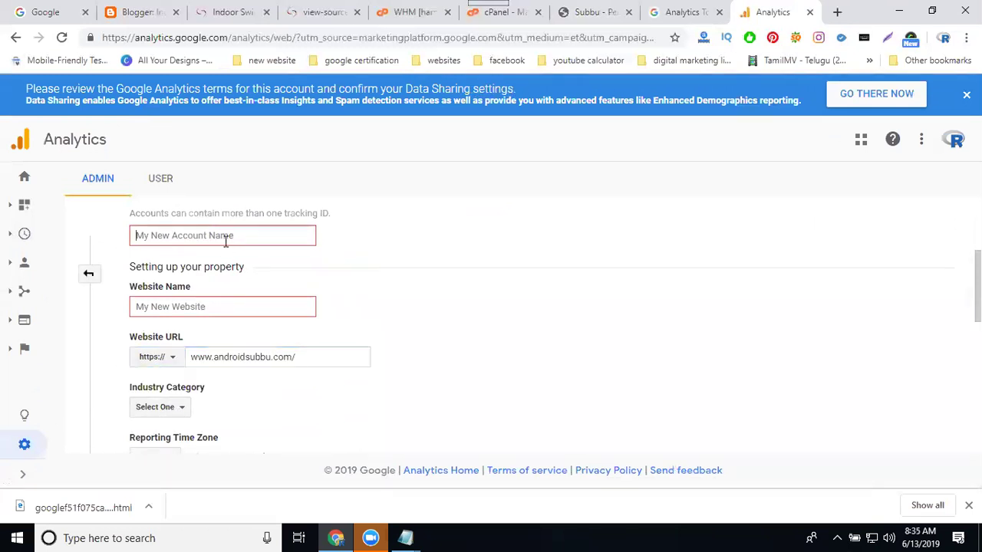
key(ctrl+v)
click(219, 304)
key(ctrl+v)
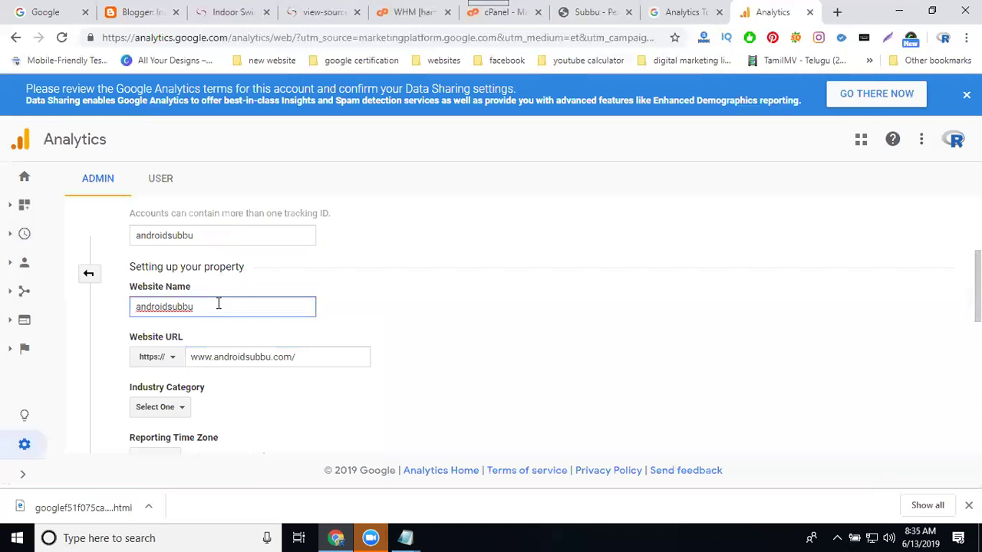
Set the Industry Category to Jobs and Education
scroll(137, 333, down, 2)
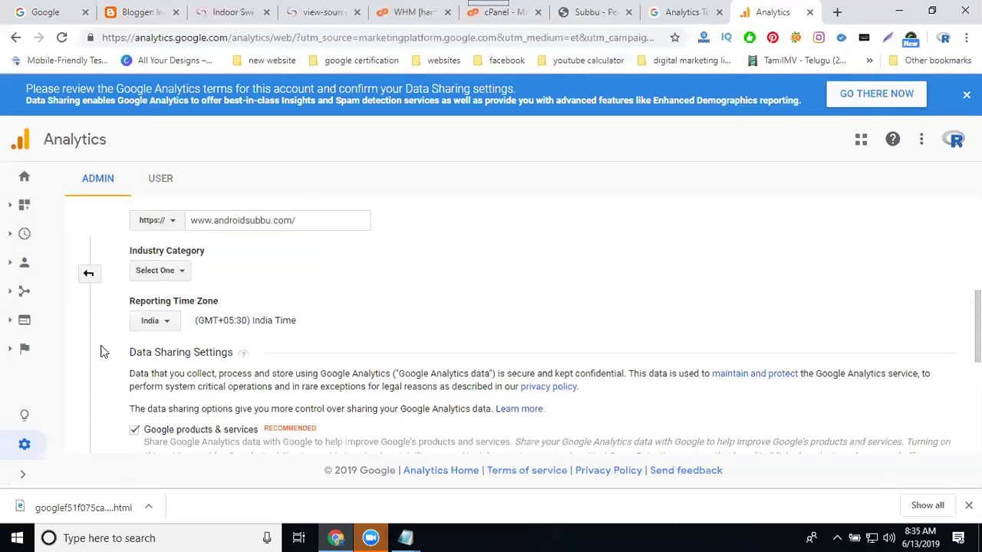
click(156, 265)
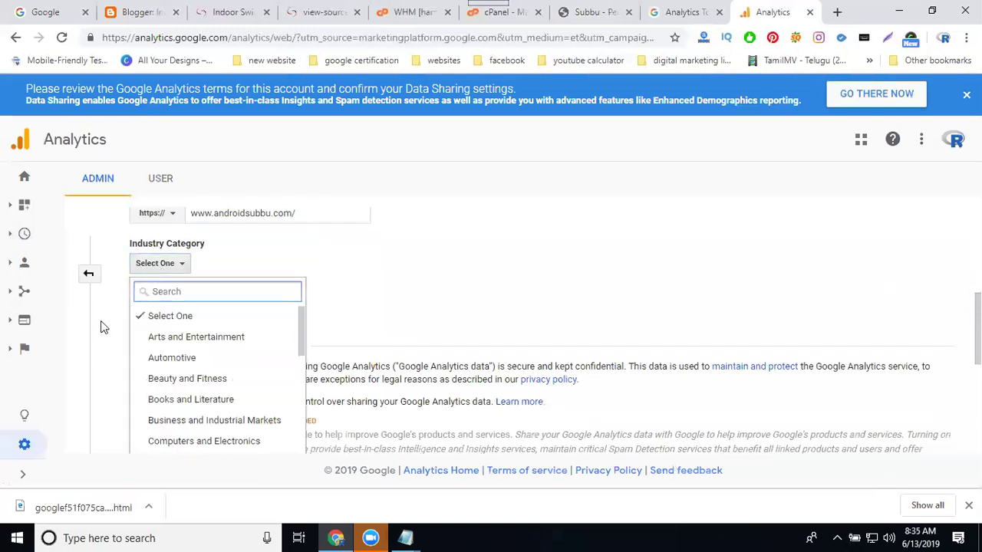
scroll(468, 292, down, 1)
scroll(265, 306, down, 1)
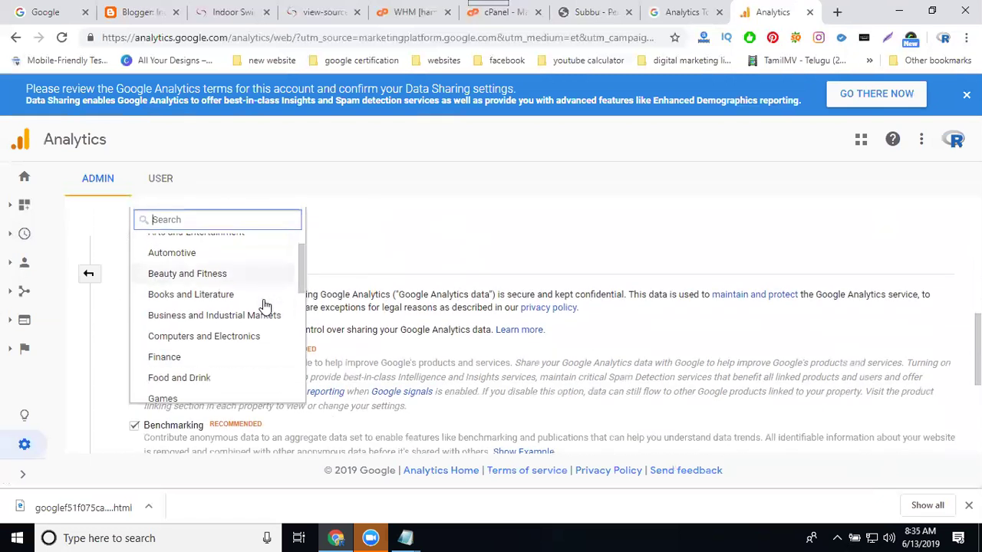
scroll(265, 306, down, 5)
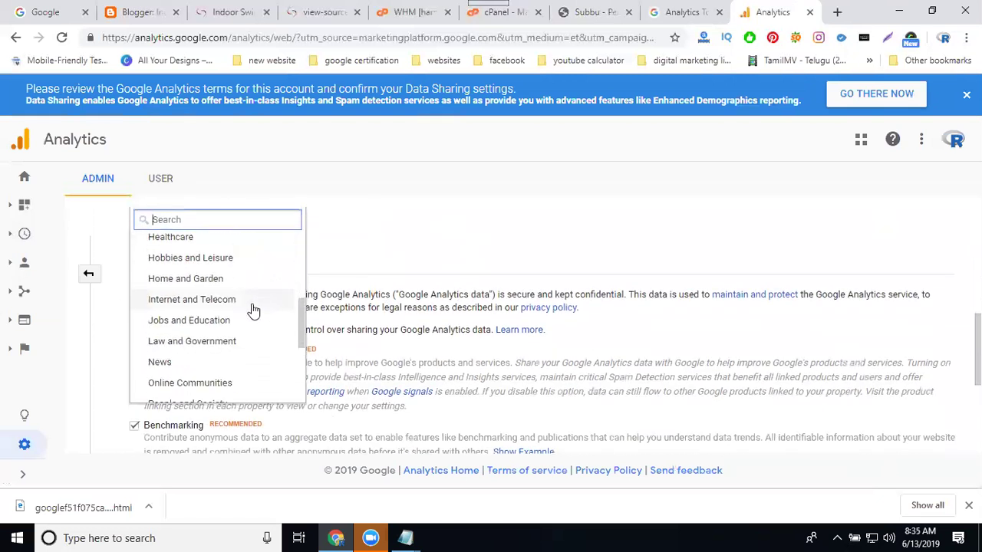
scroll(209, 326, down, 4)
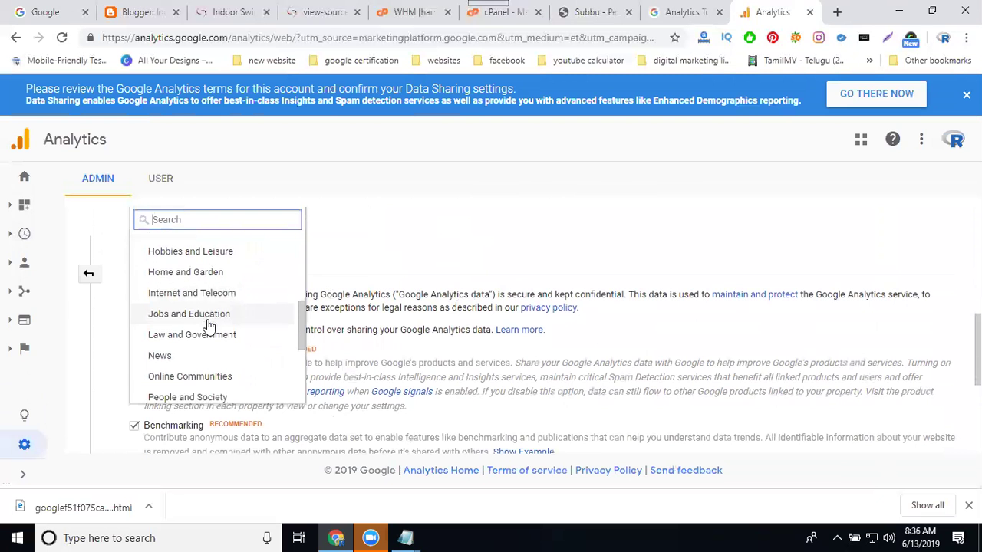
scroll(208, 327, up, 4)
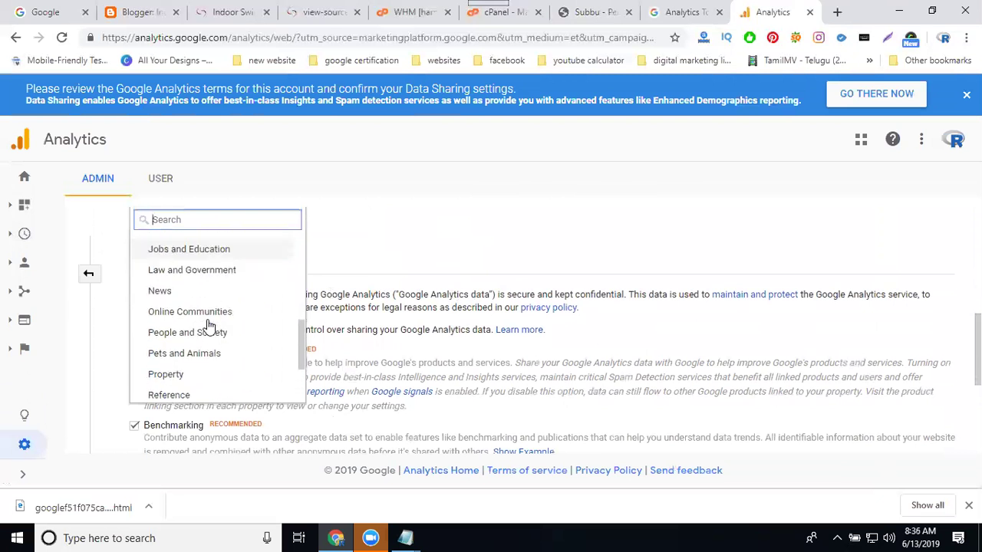
click(205, 322)
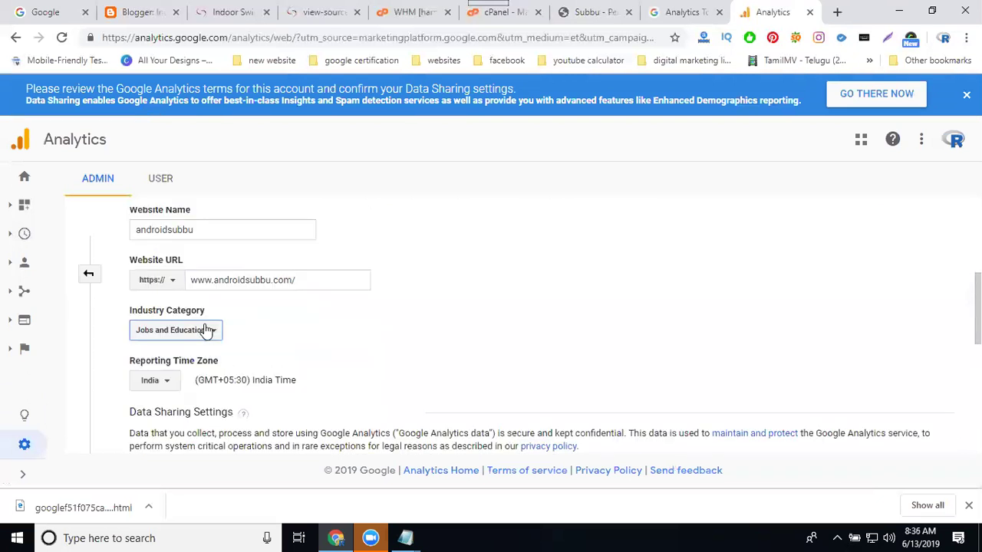
scroll(210, 314, down, 1)
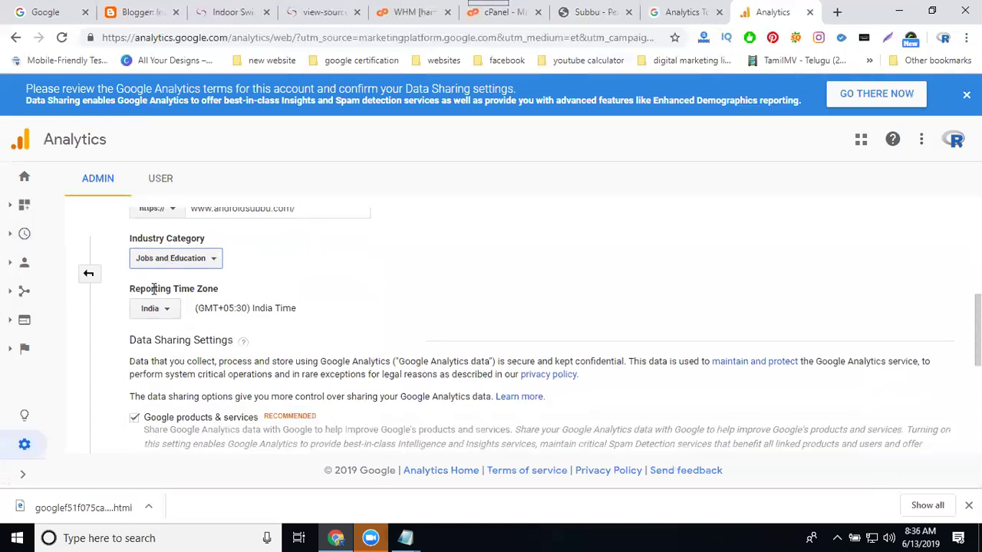
scroll(115, 331, down, 5)
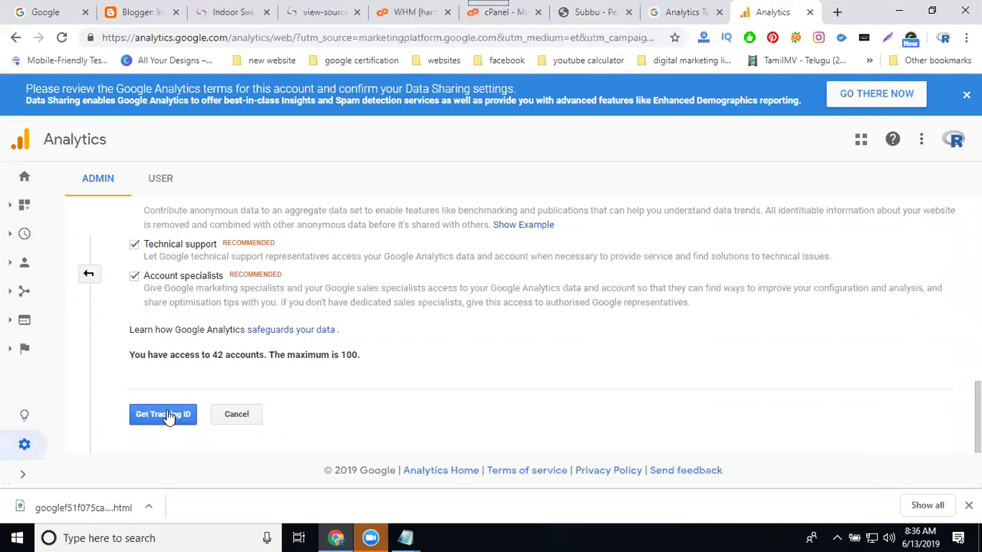
Request the tracking ID and accept the Data Processing and Data Protection terms
click(166, 414)
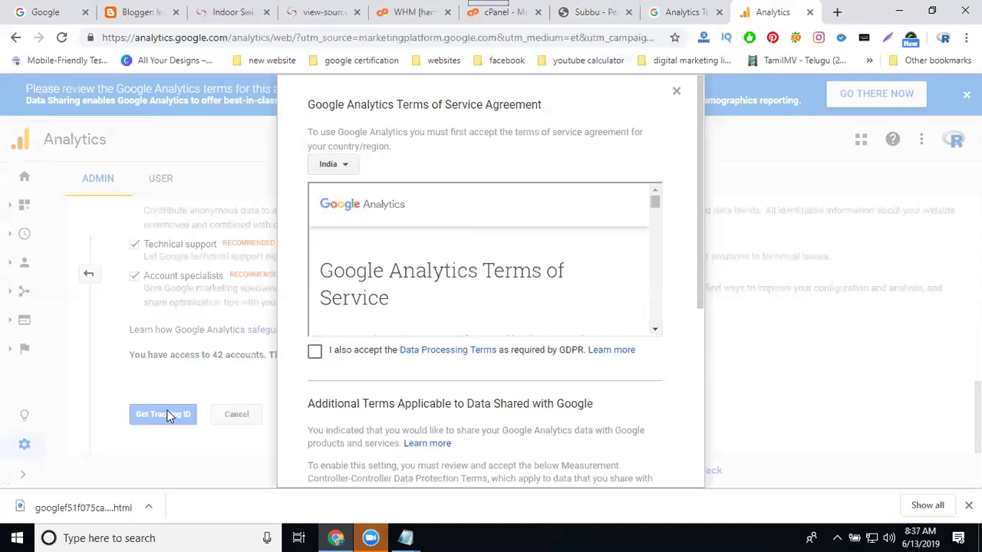
click(314, 351)
scroll(286, 368, down, 4)
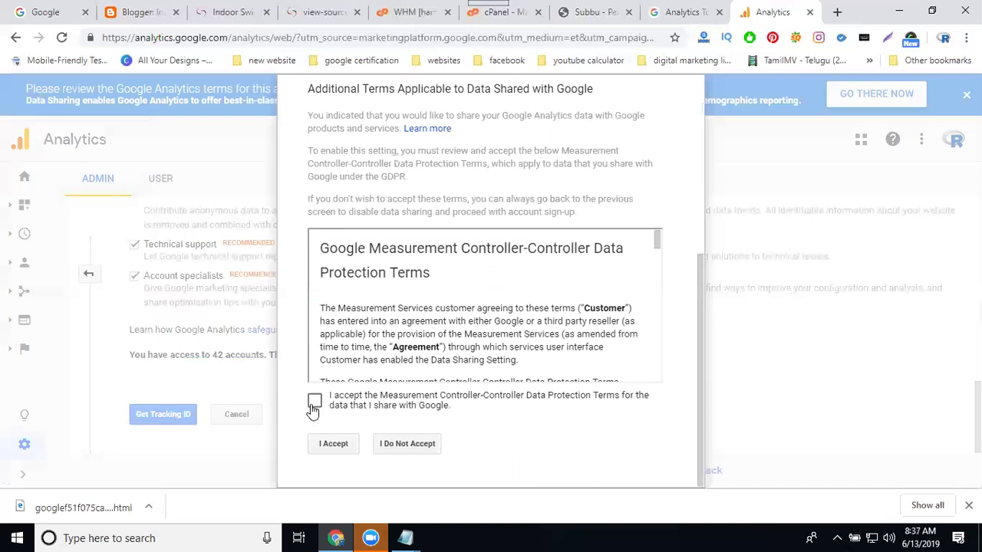
click(314, 400)
click(333, 444)
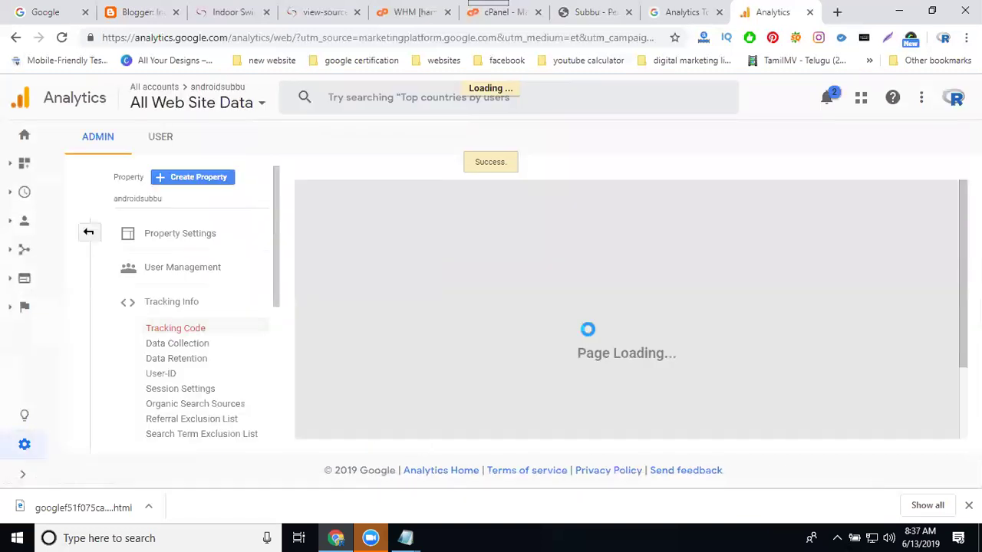
Select the full androidsubbu gtag.js snippet on the Tracking Code page
scroll(589, 330, down, 2)
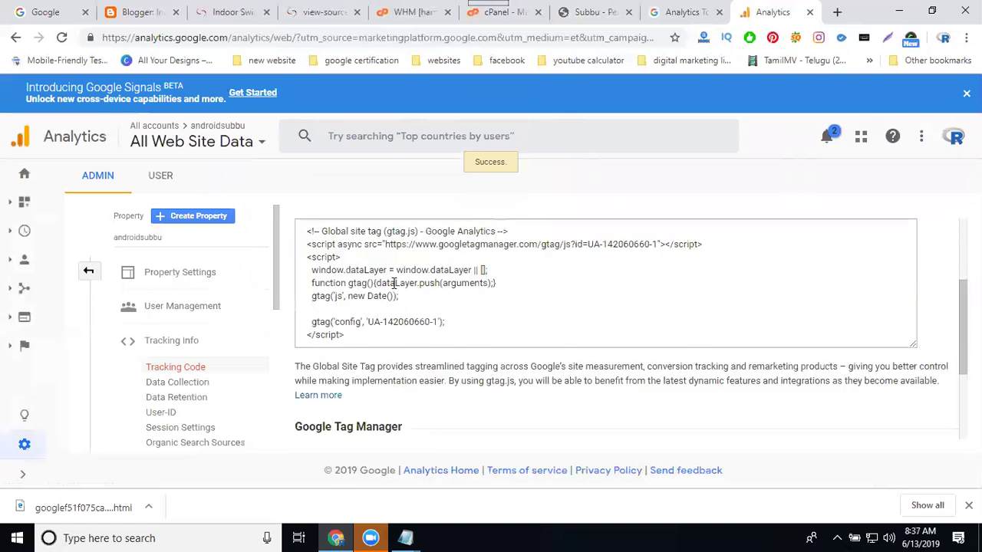
click(393, 284)
key(ctrl+c)
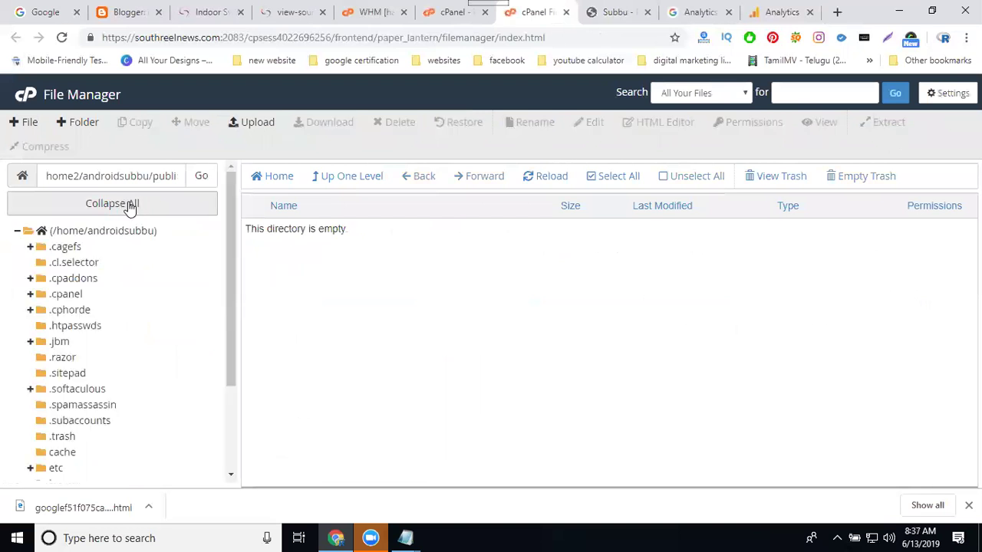
Open public_html to list index.php, .htaccess and the js, images and system folders
scroll(51, 436, down, 2)
click(77, 413)
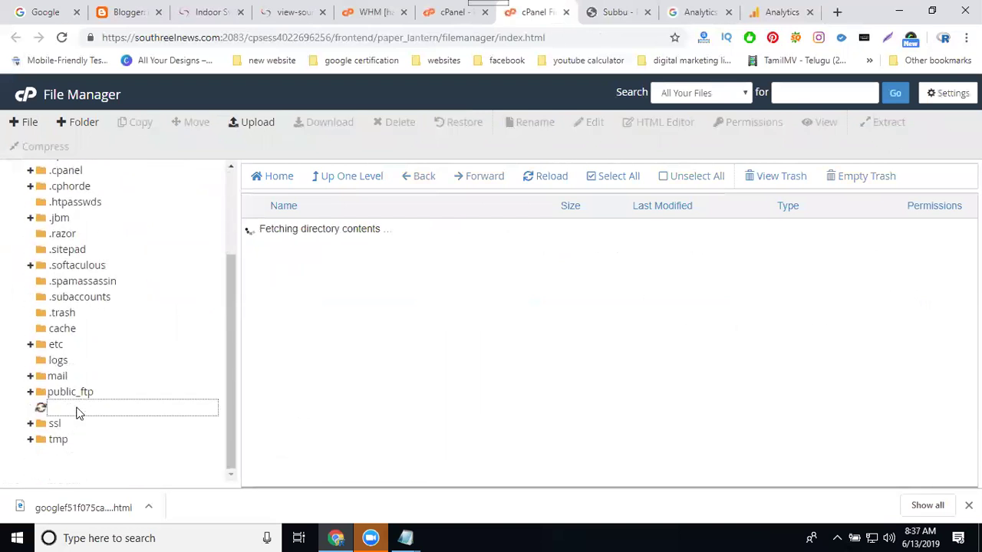
scroll(365, 307, down, 2)
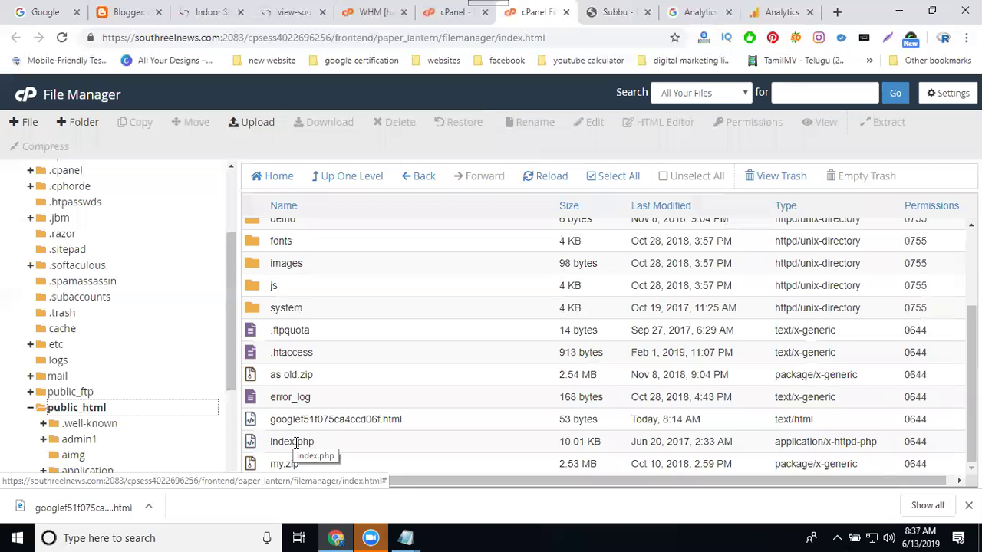
Open public_html's index.php in the cPanel code editor and scroll through its CodeIgniter source
right_click(297, 444)
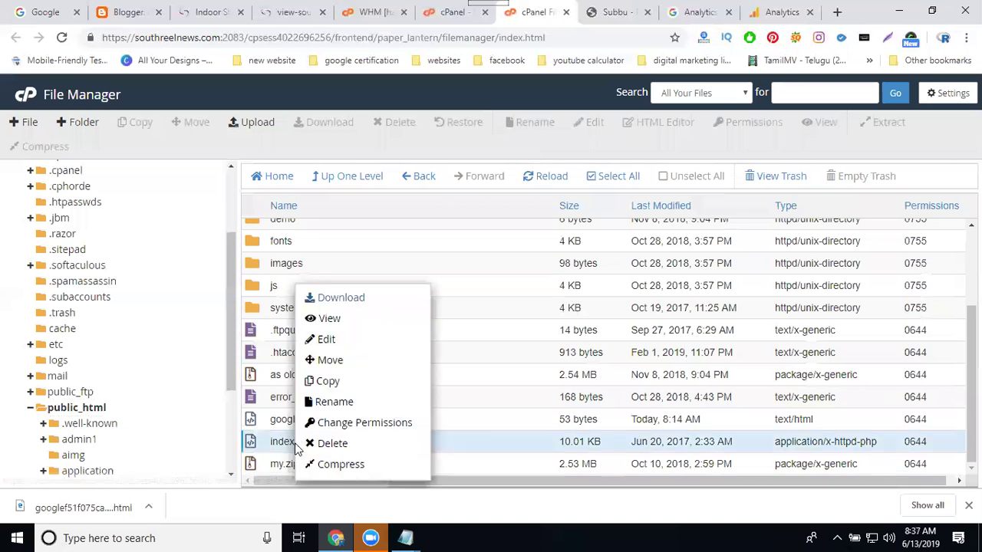
click(327, 340)
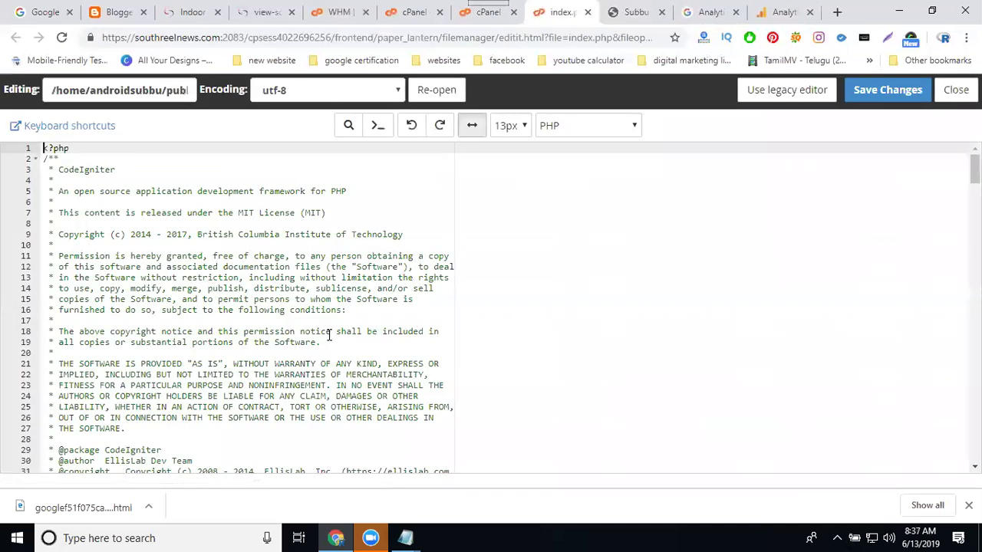
scroll(106, 320, down, 8)
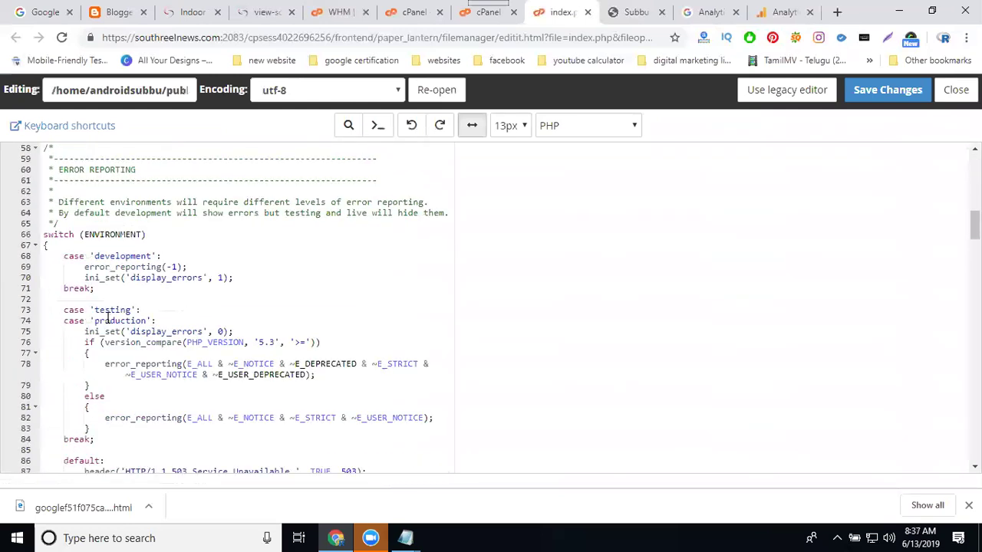
scroll(108, 320, down, 6)
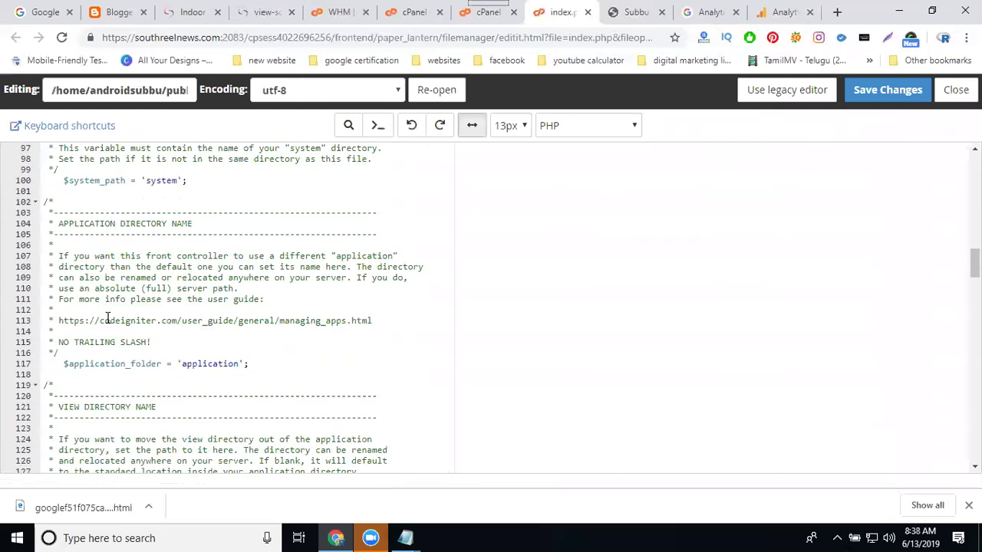
scroll(107, 318, down, 15)
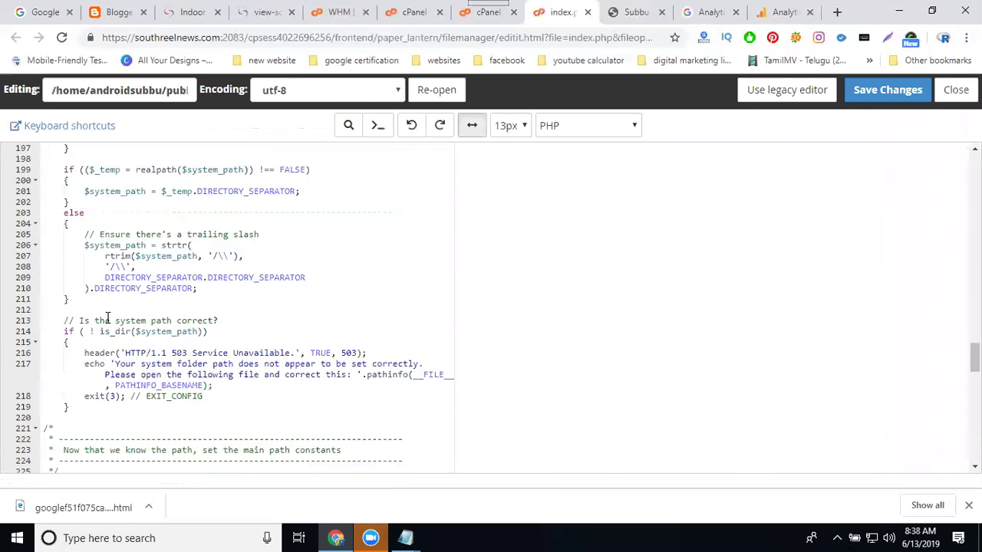
scroll(107, 319, down, 10)
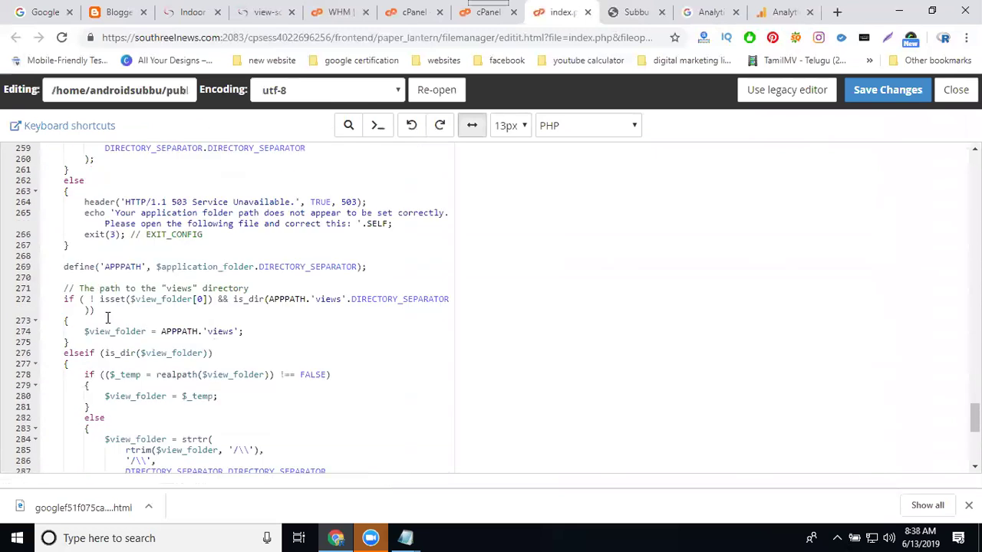
scroll(107, 318, down, 3)
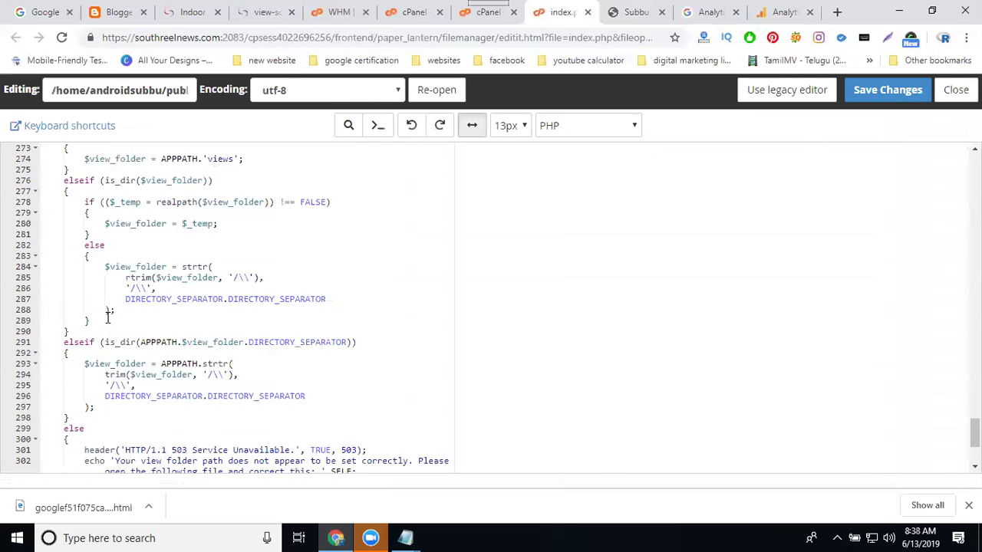
Glance at the file listing, then return to index.php and scroll back to line 1
click(464, 20)
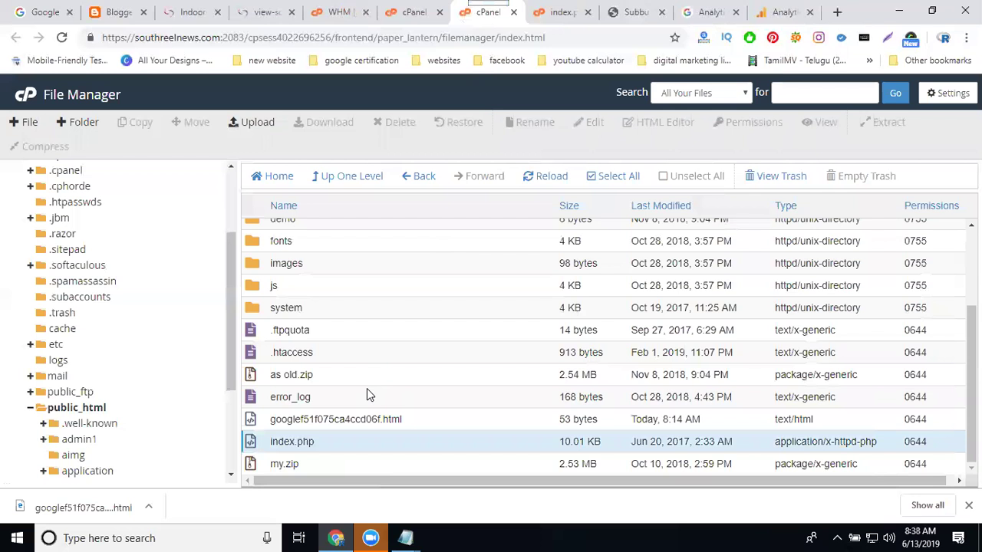
click(557, 14)
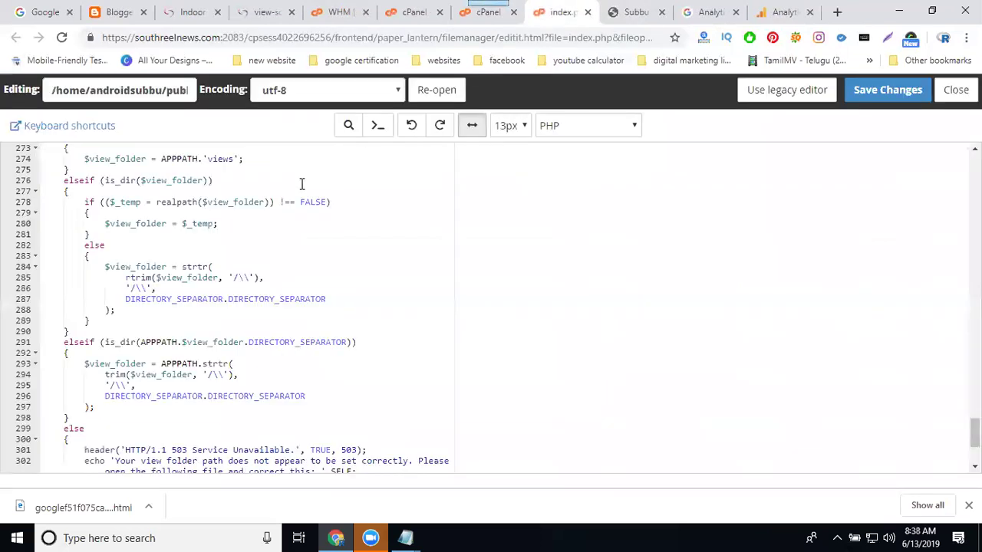
scroll(235, 230, down, 3)
scroll(234, 230, up, 20)
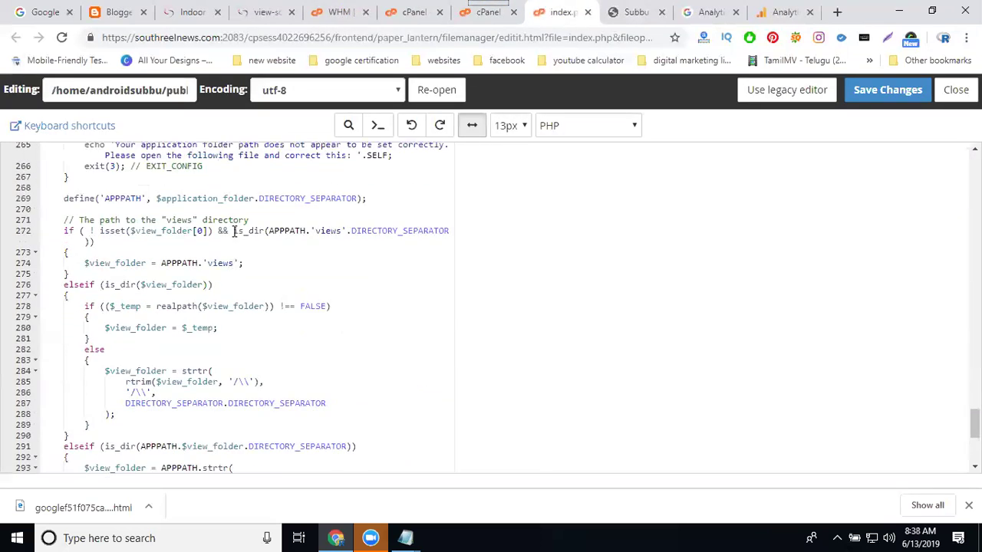
scroll(235, 231, up, 12)
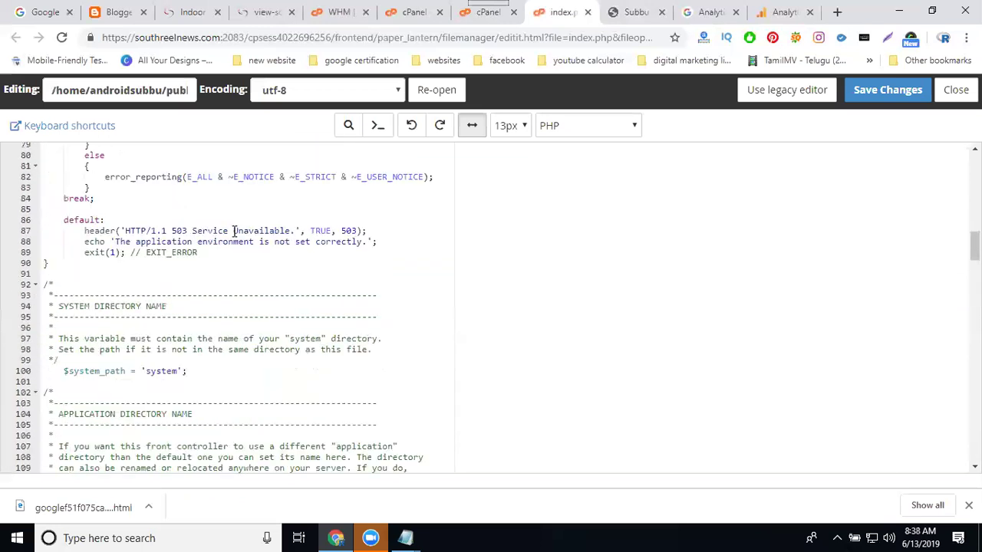
scroll(235, 230, up, 8)
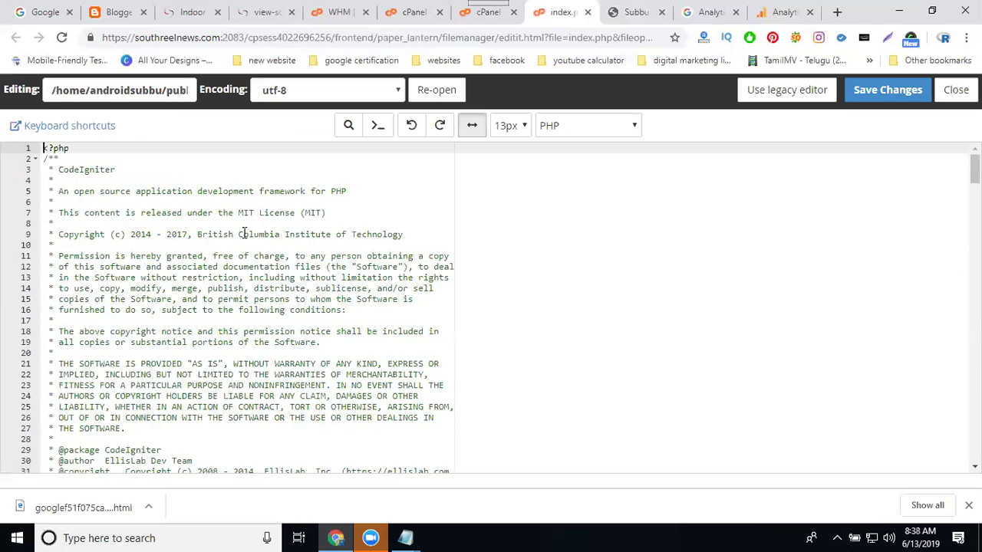
Close the index.php editor and browse into the application/views folder in File Manager
click(481, 21)
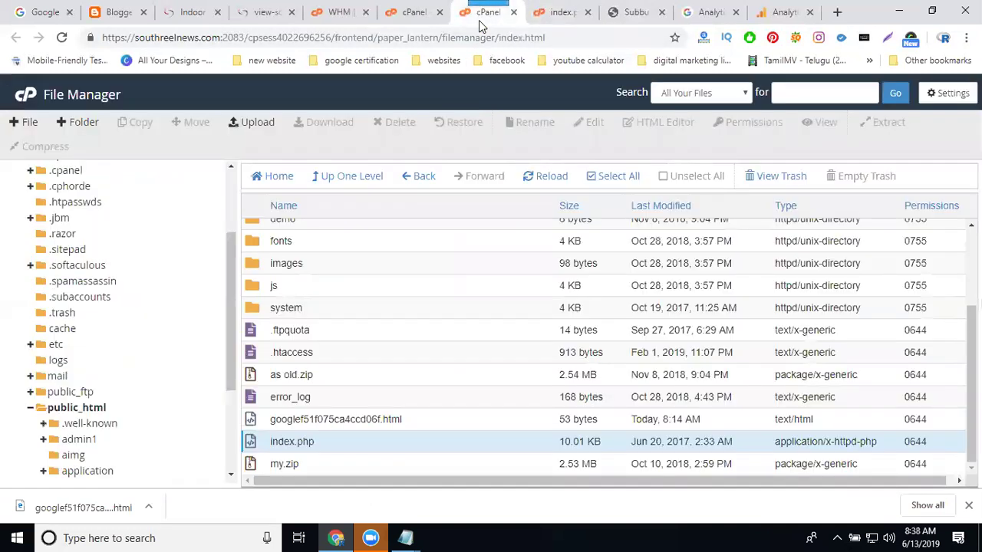
scroll(387, 311, up, 2)
double_click(350, 301)
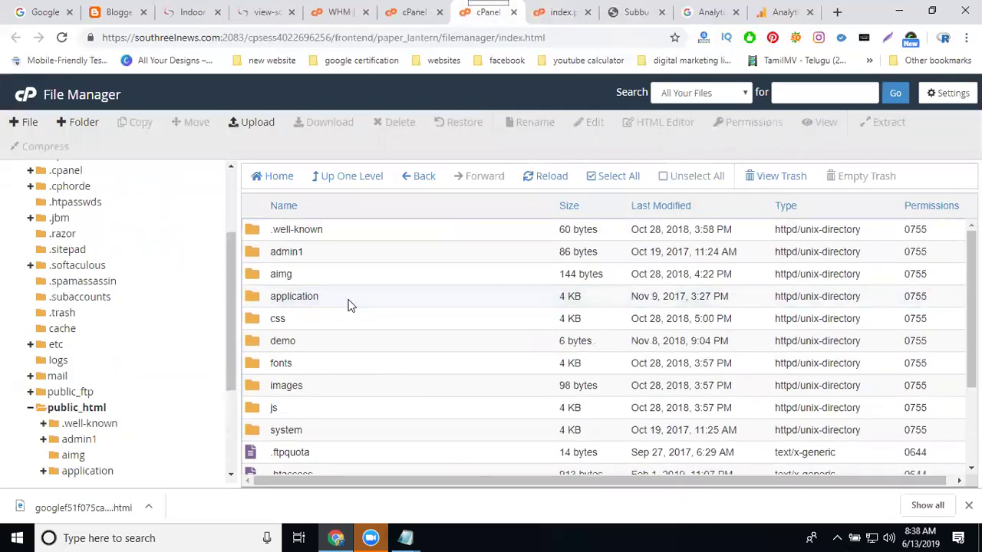
click(587, 13)
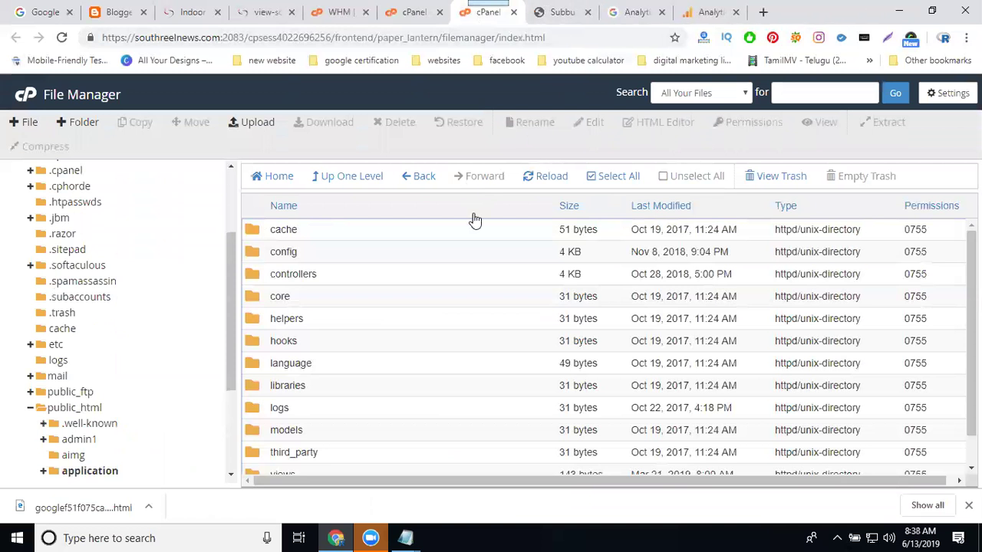
scroll(401, 269, down, 1)
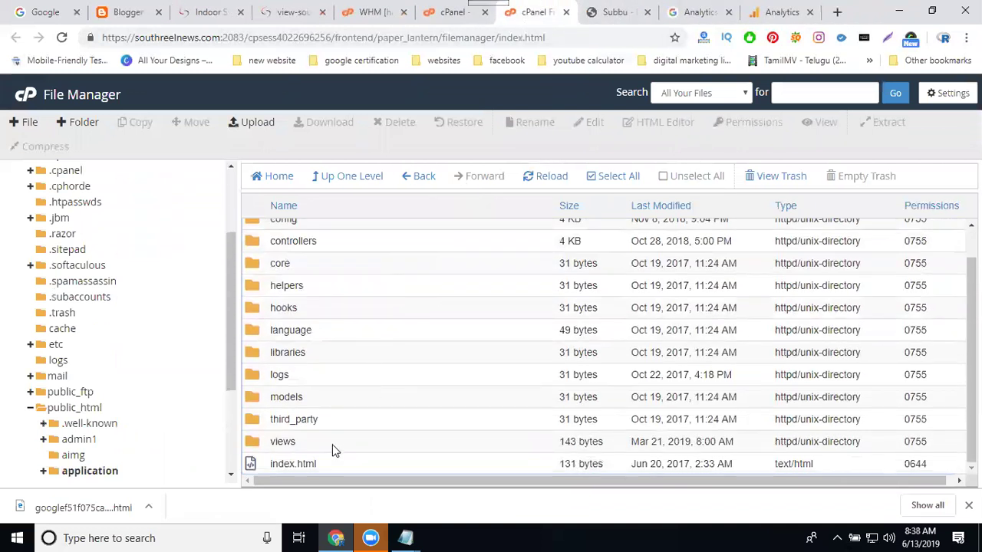
double_click(330, 446)
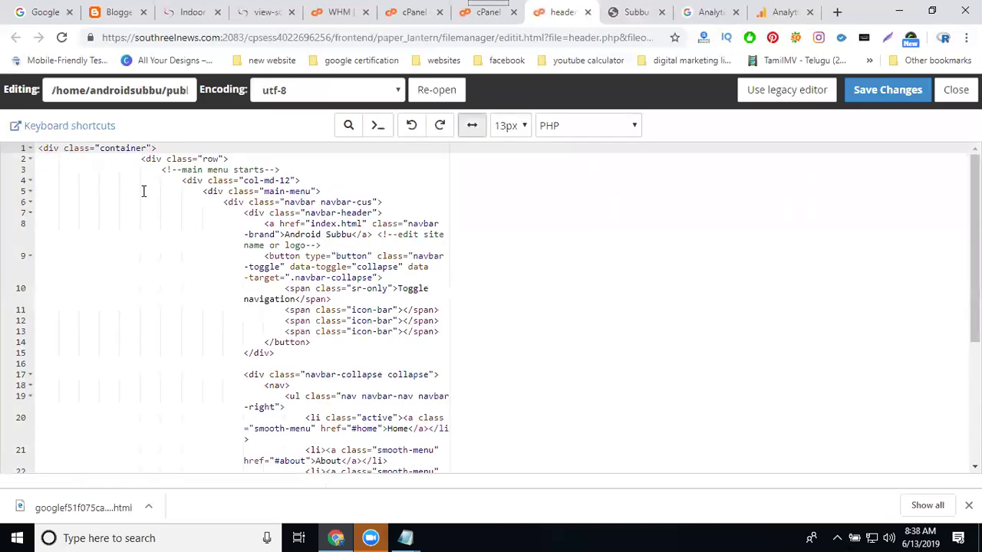
Paste the gtag tracking snippet at the top of header.php, add blank lines after it, and save
key(ctrl+v)
key(Return)
key(Return)
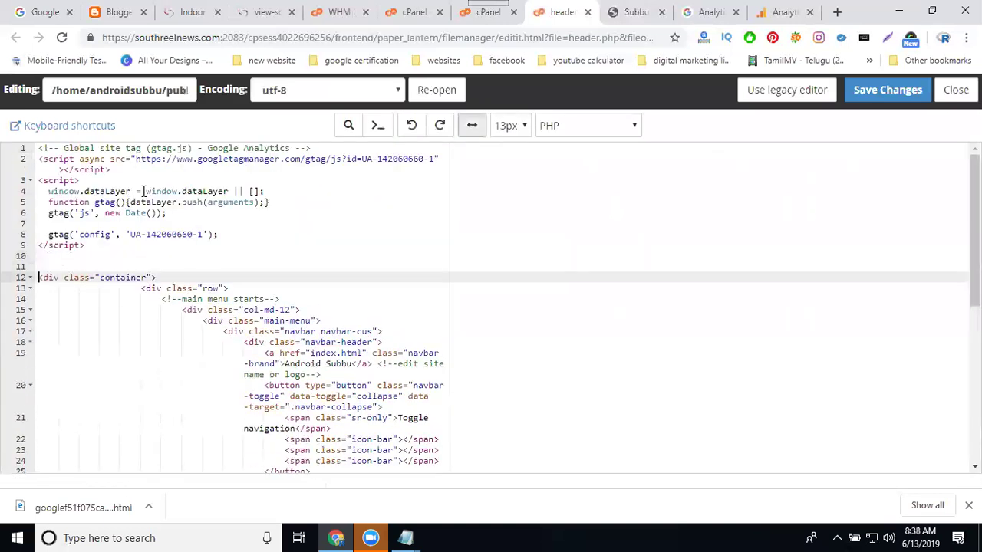
click(873, 91)
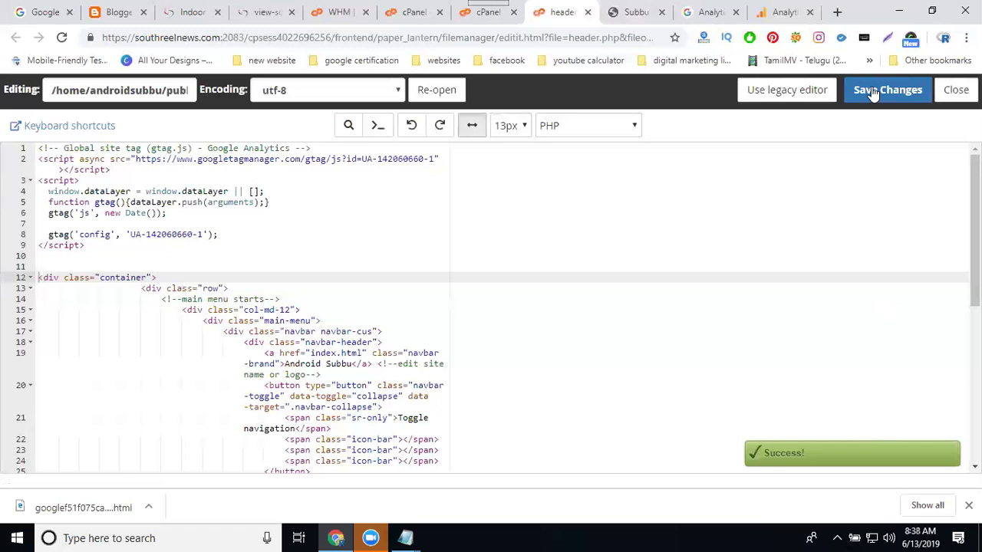
click(417, 537)
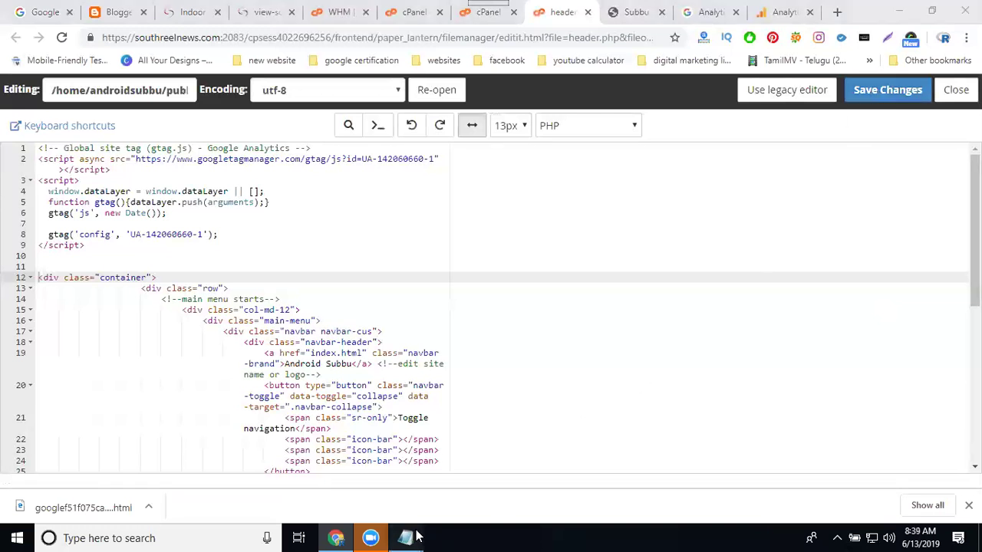
Replace Notepad's note with the new gtag snippet and select its tracking ID 142060660
click(465, 485)
key(ctrl+a)
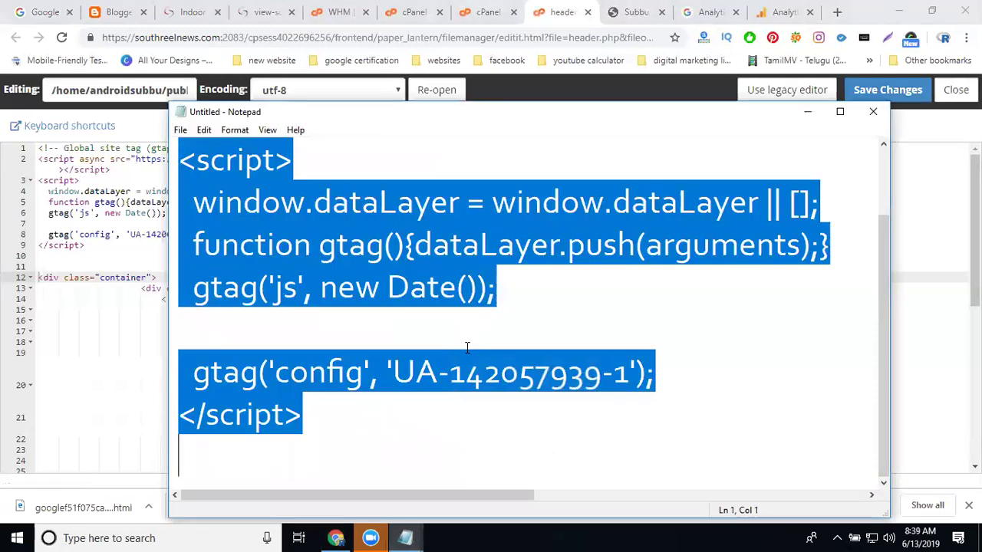
key(ctrl+v)
drag(609, 373, 450, 373)
key(ctrl+c)
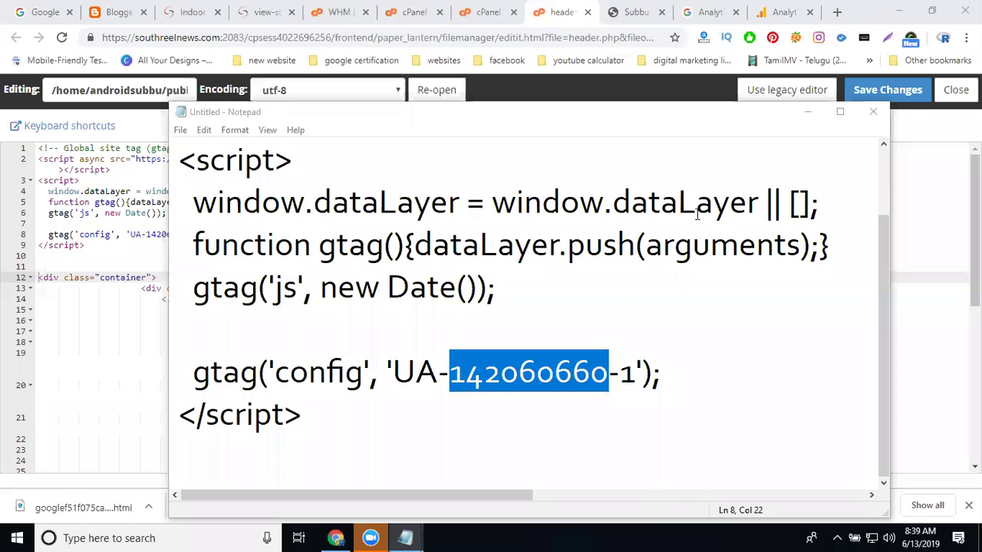
click(808, 120)
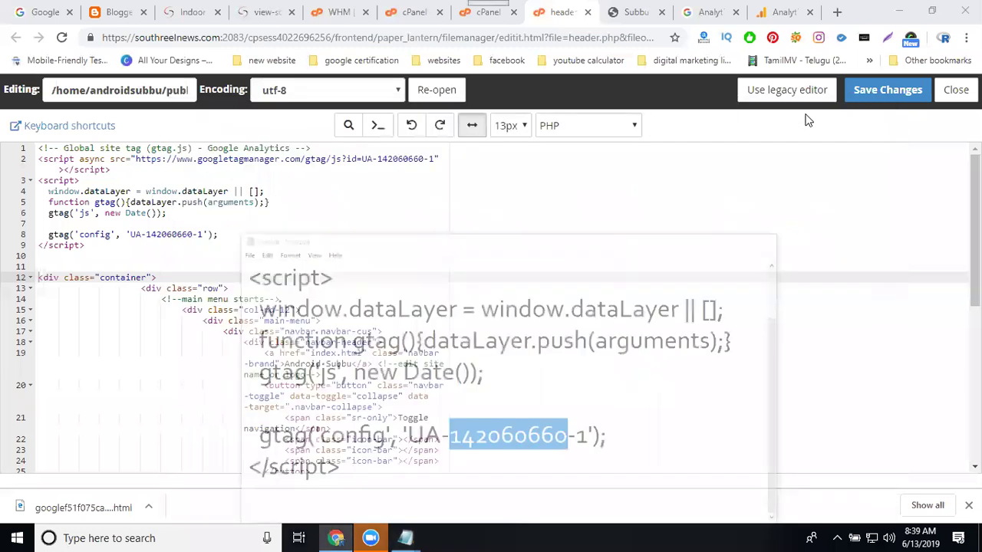
Reload androidsubbu.com and search its page source for tracking ID 142060660, finding it twice
click(634, 11)
click(62, 37)
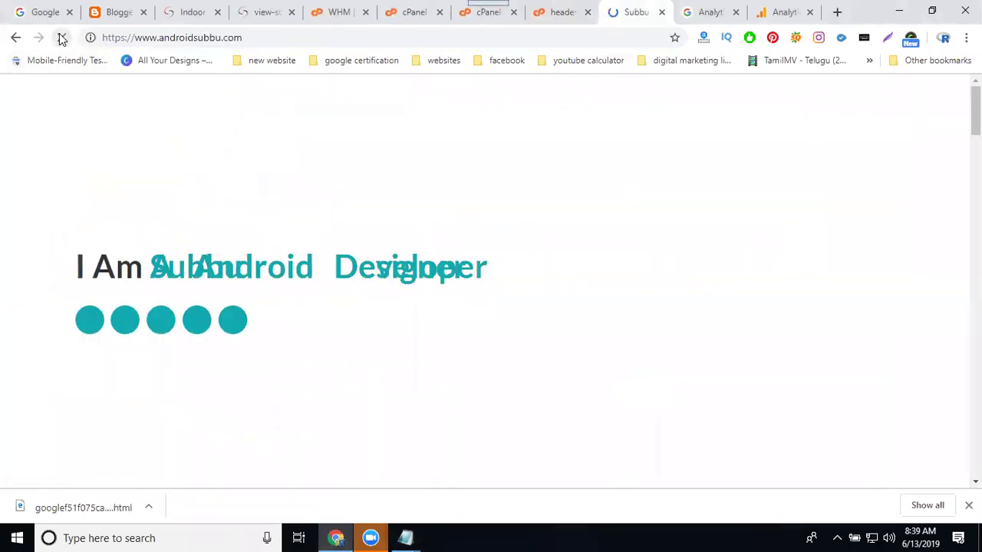
key(ctrl+u)
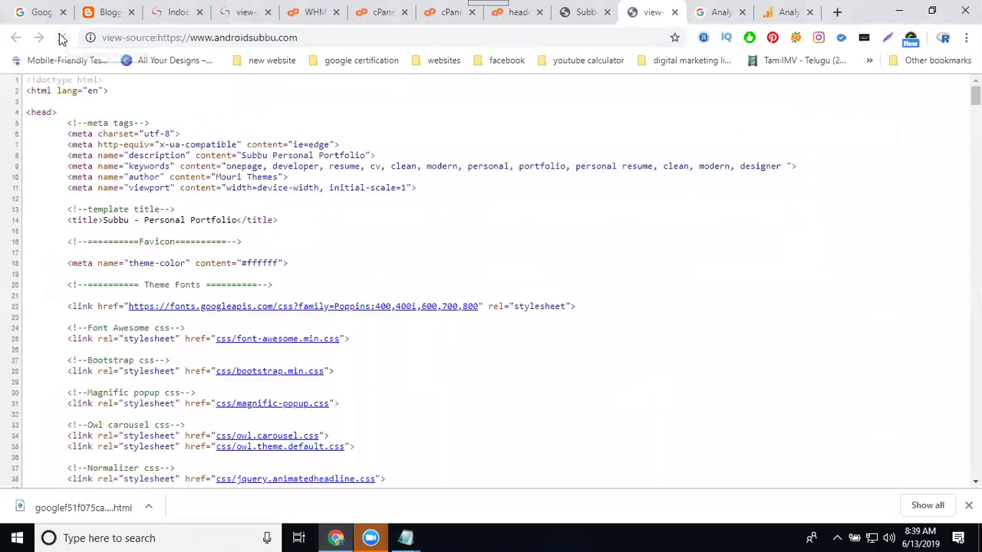
key(ctrl+f)
key(ctrl+v)
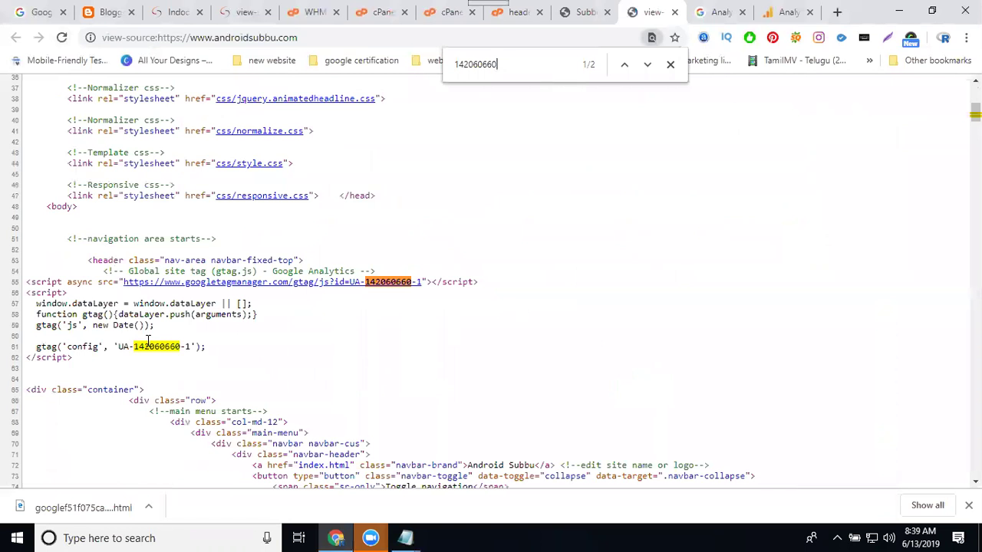
Open Analytics' Real-time Overview and scroll to Top Locations, showing 1 active user in Hyderabad
click(784, 6)
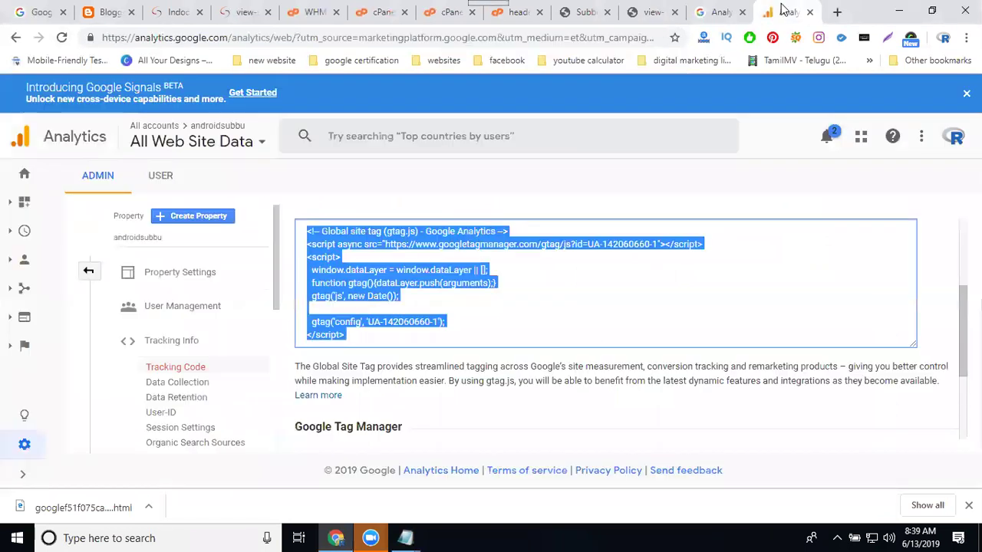
click(28, 235)
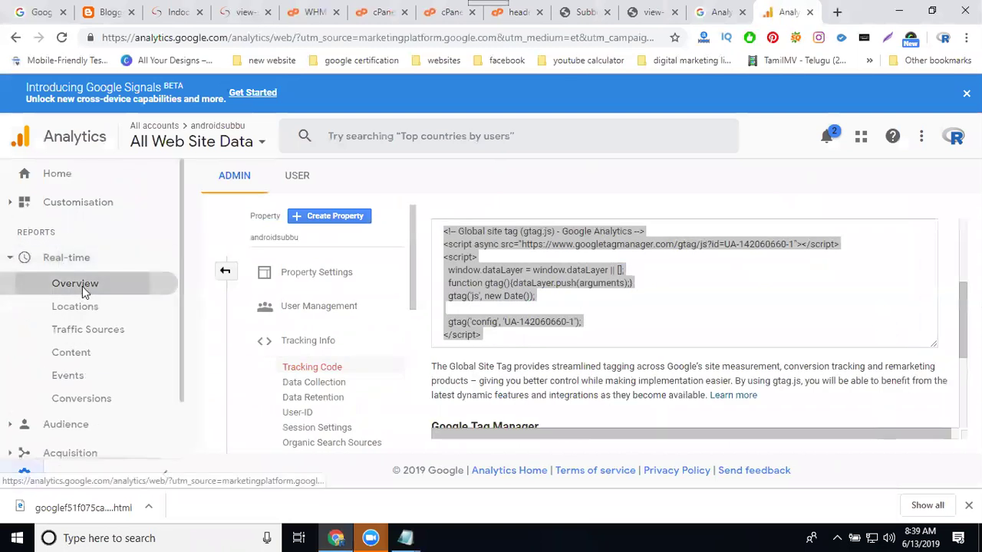
click(82, 286)
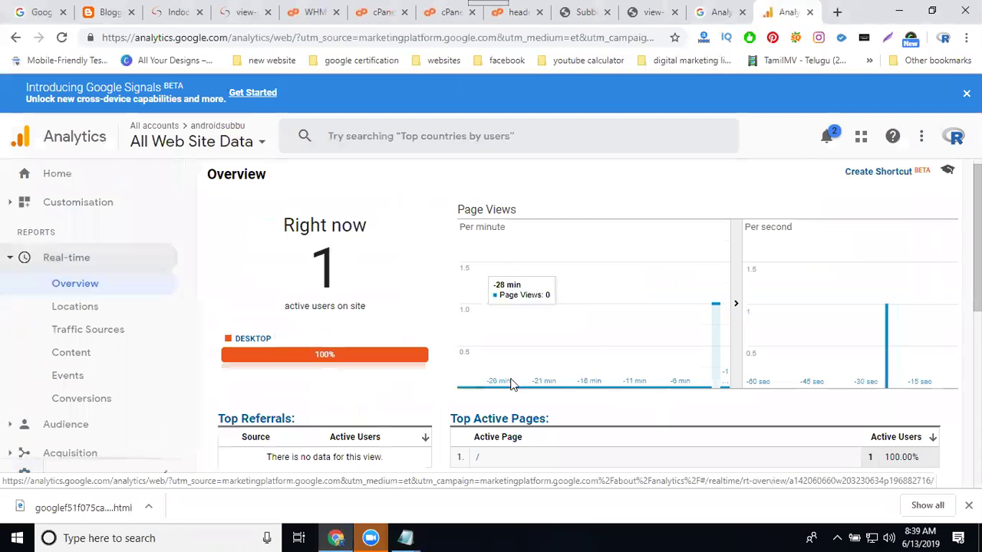
scroll(502, 322, down, 2)
scroll(547, 344, down, 3)
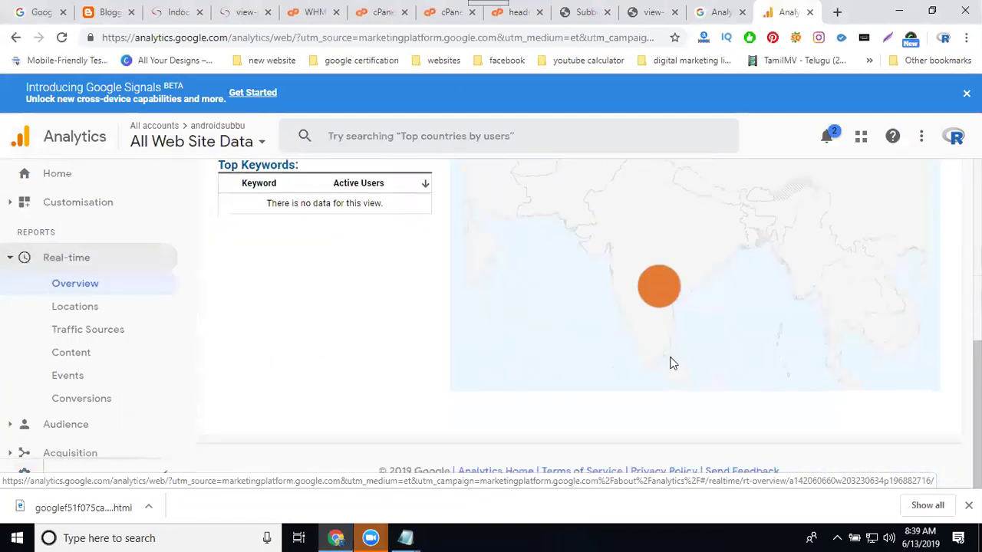
mouse_move(661, 281)
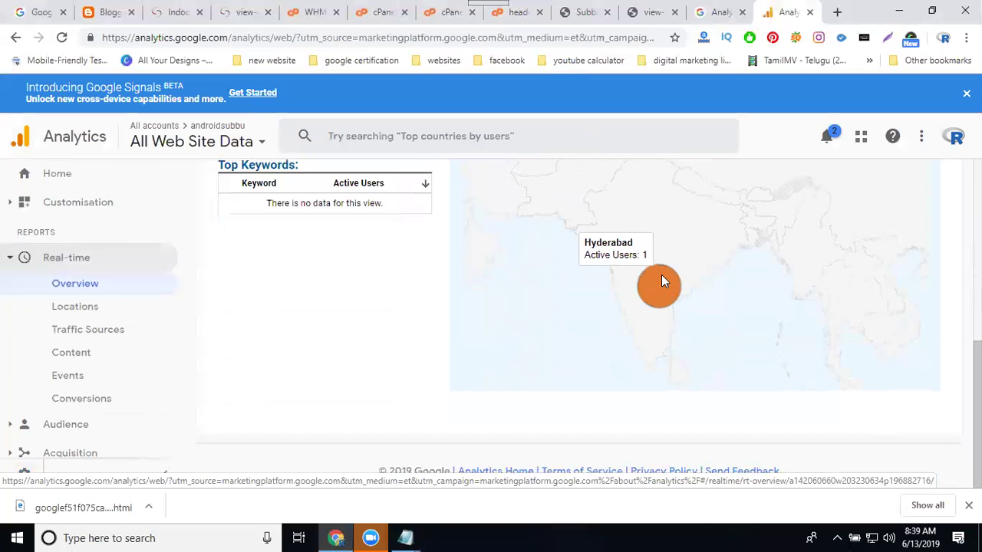
Jump through the Services, Portfolio, Testimonial, Blog and Contact Me sections of androidsubbu.com
click(586, 13)
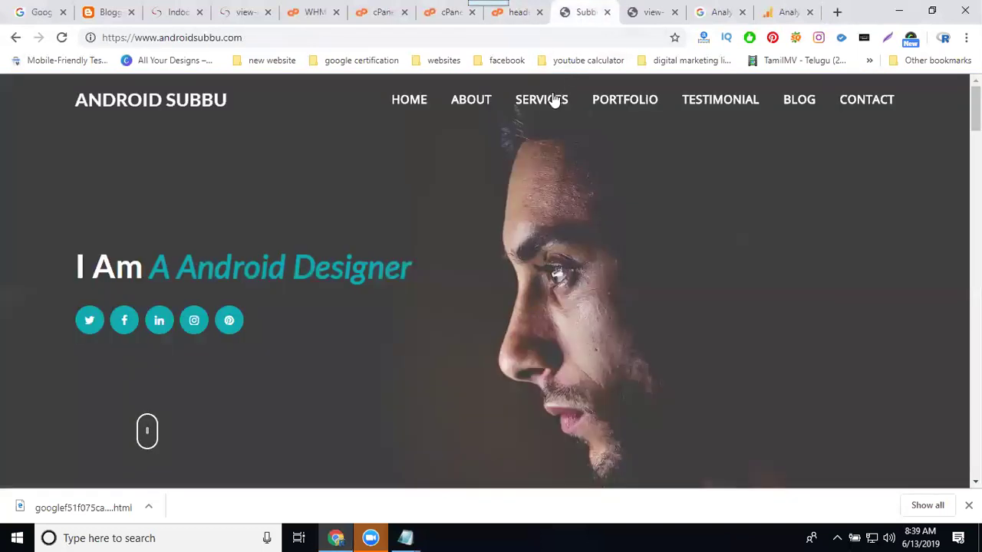
click(544, 101)
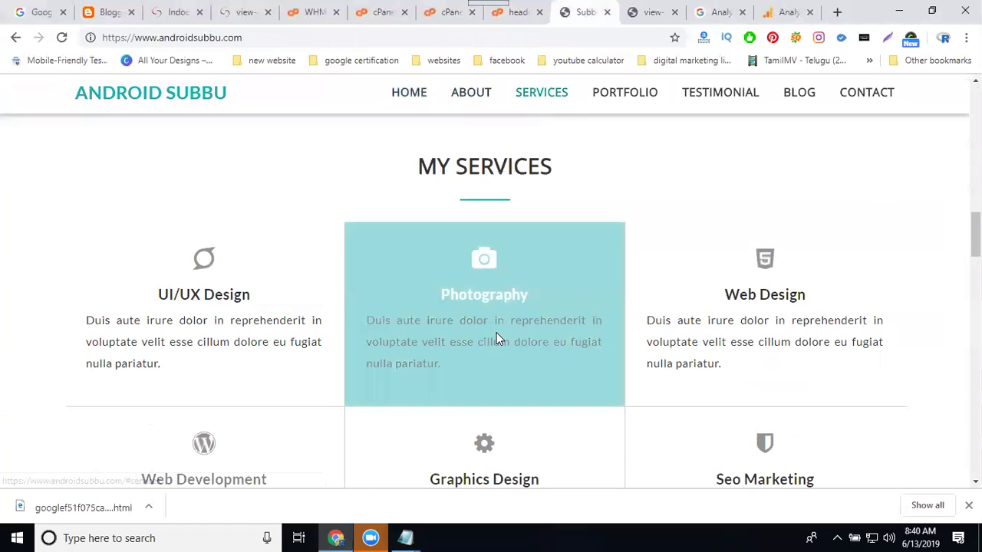
click(637, 100)
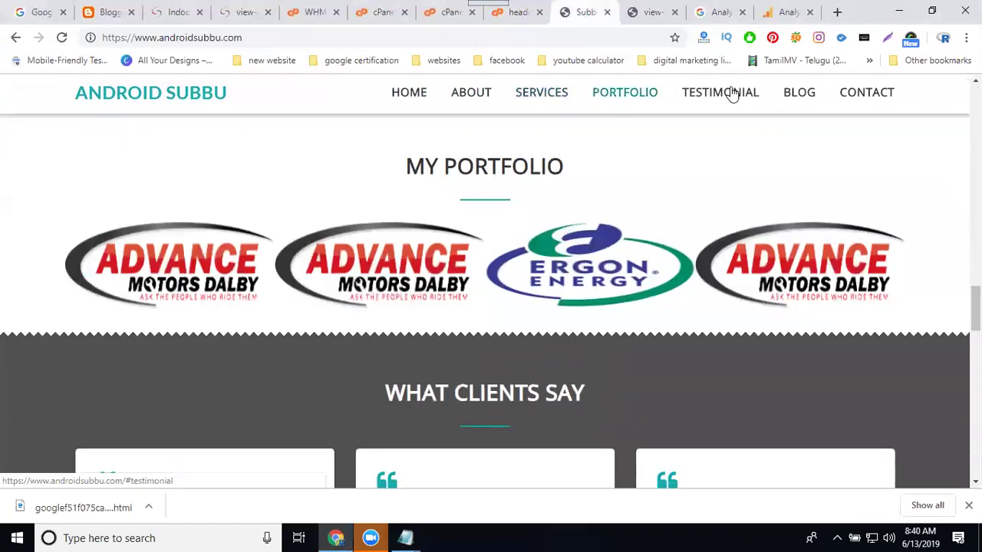
click(729, 93)
click(799, 92)
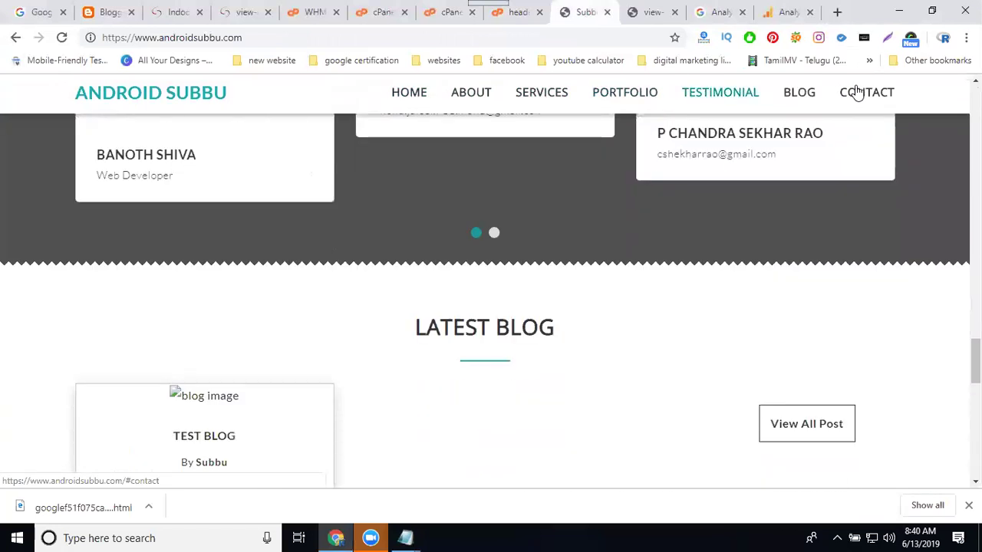
click(860, 92)
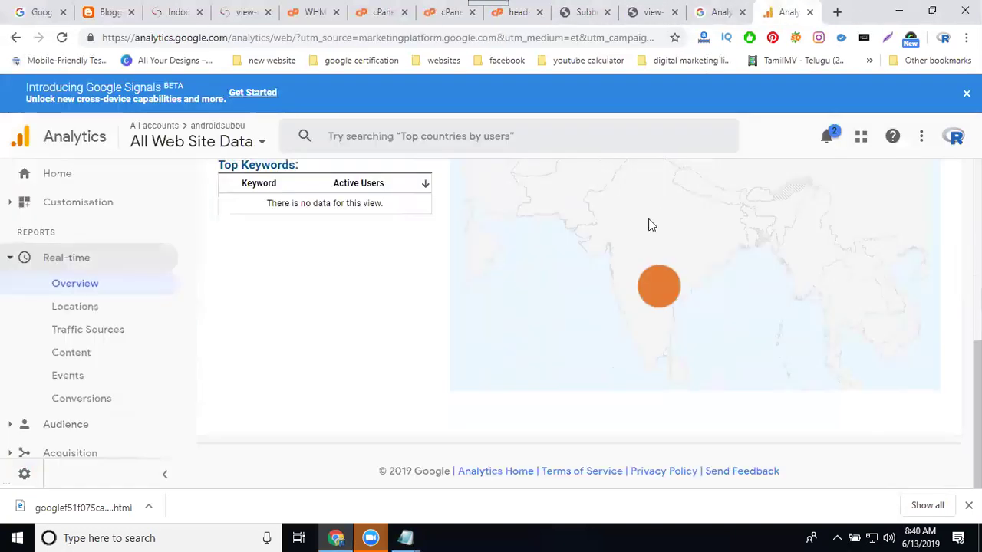
Check the Analytics real-time report listing '/' as the top active page, then return to the site
click(787, 12)
scroll(621, 251, up, 4)
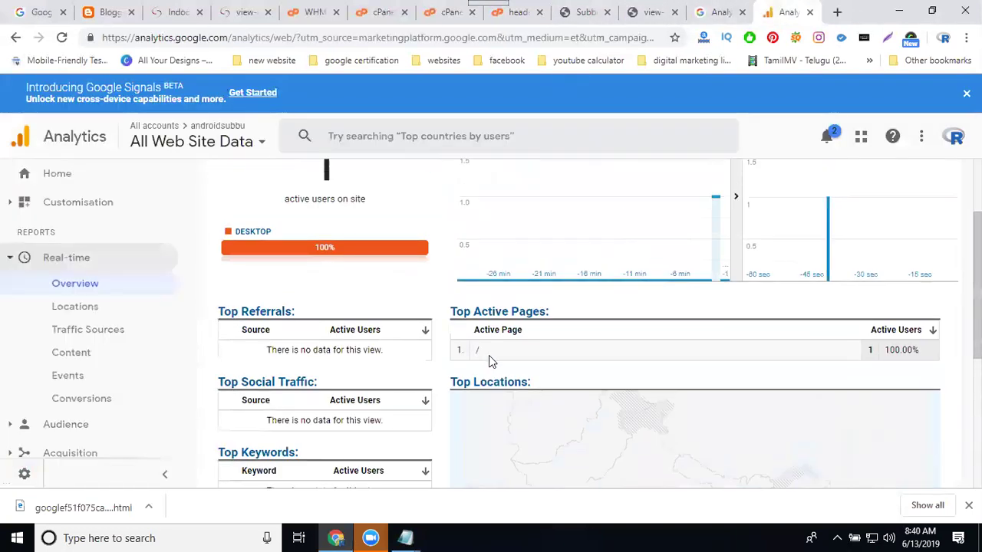
click(585, 9)
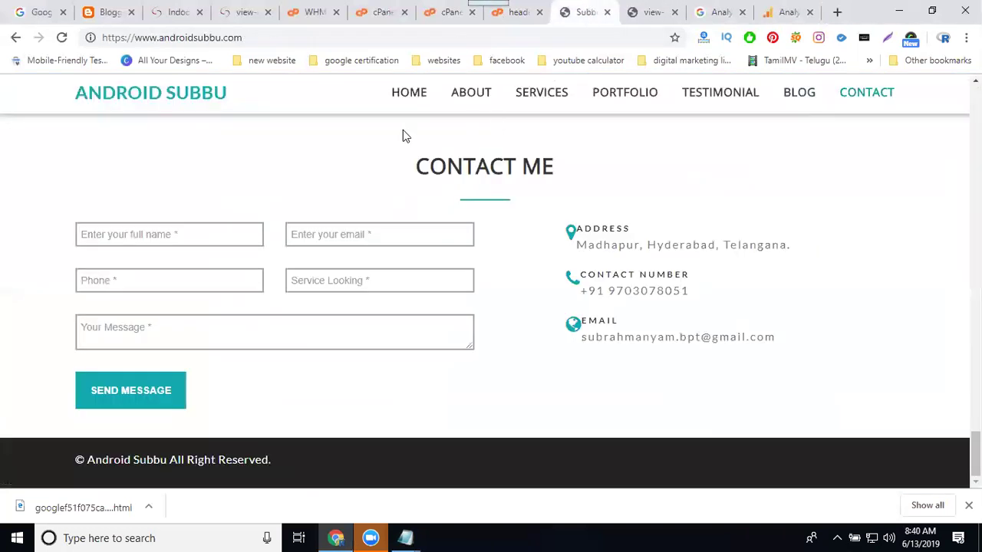